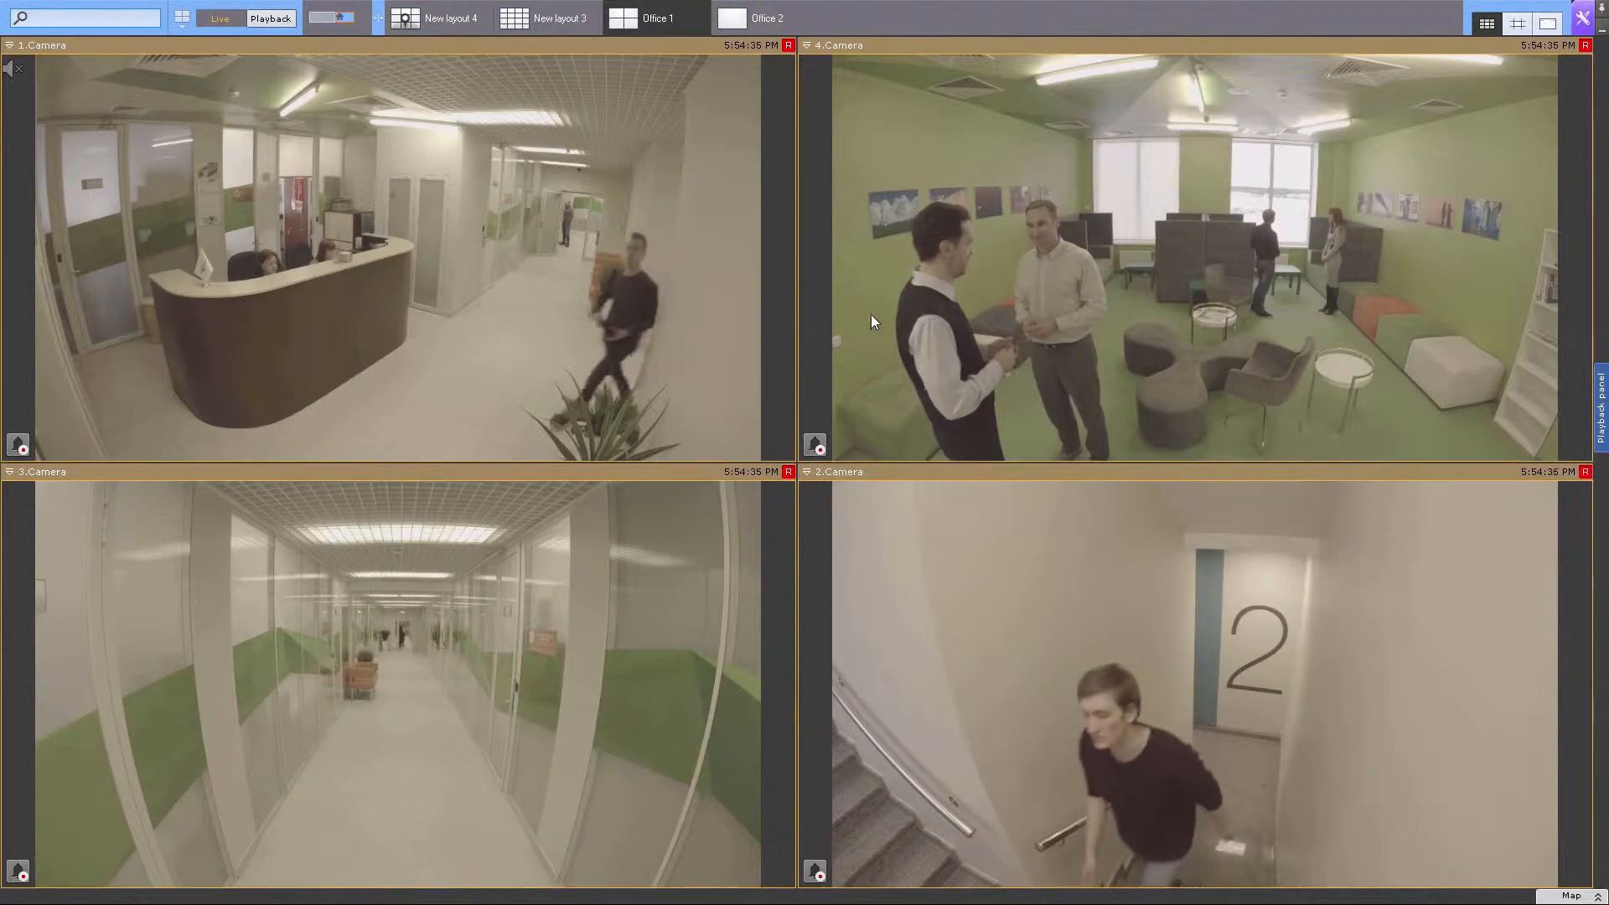
Exit the Axxon Next client from its settings and close the server login window.
click(1583, 19)
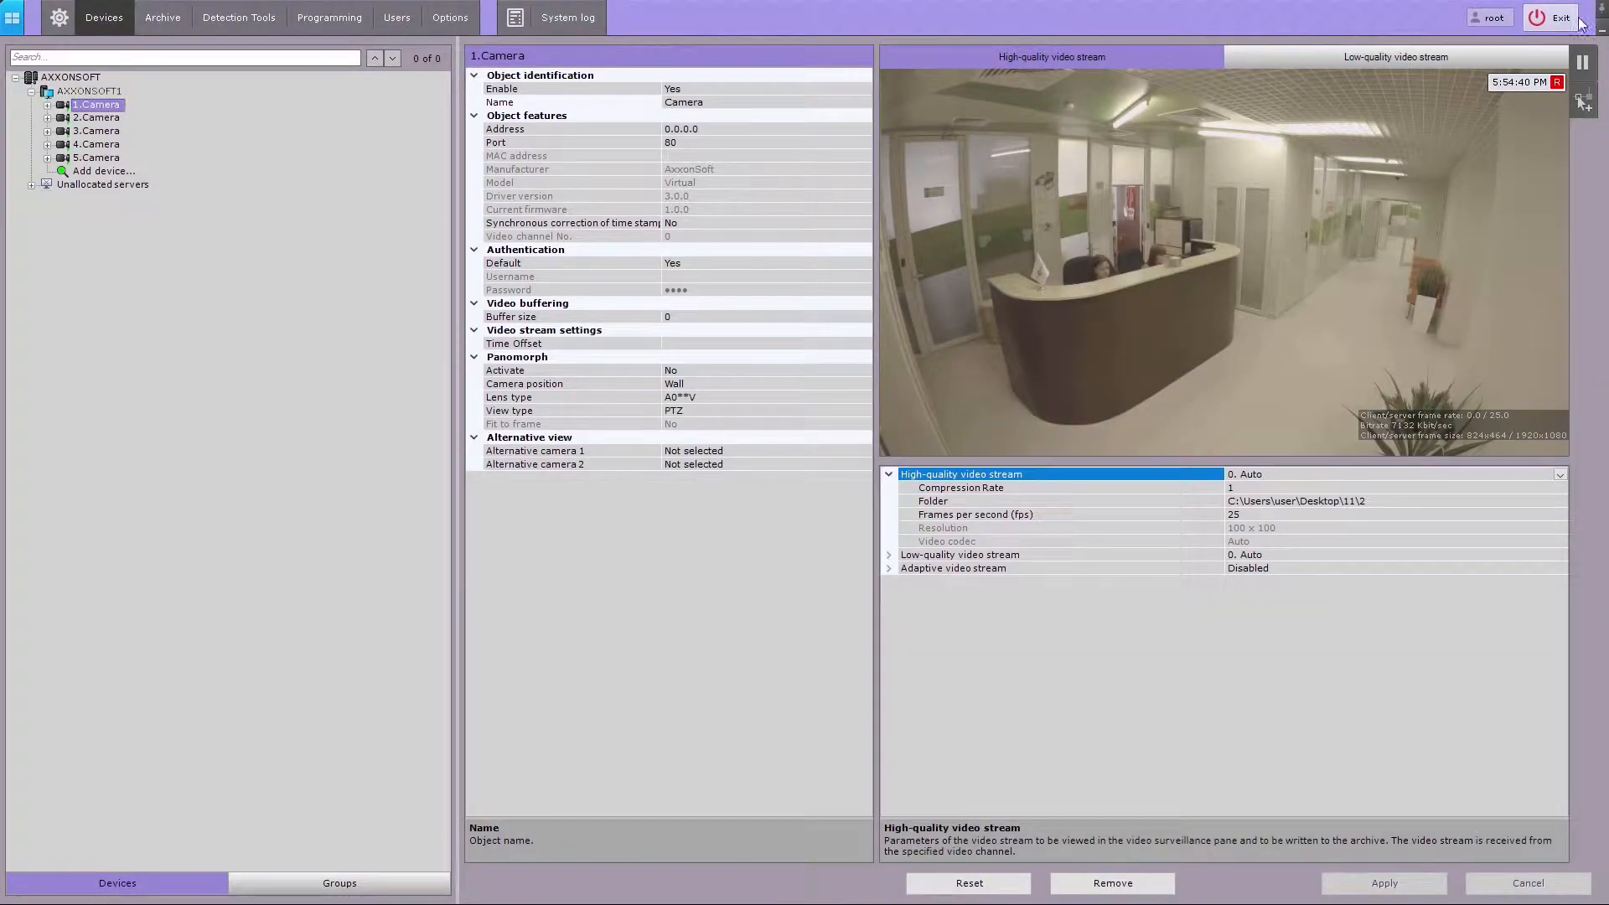
click(1551, 19)
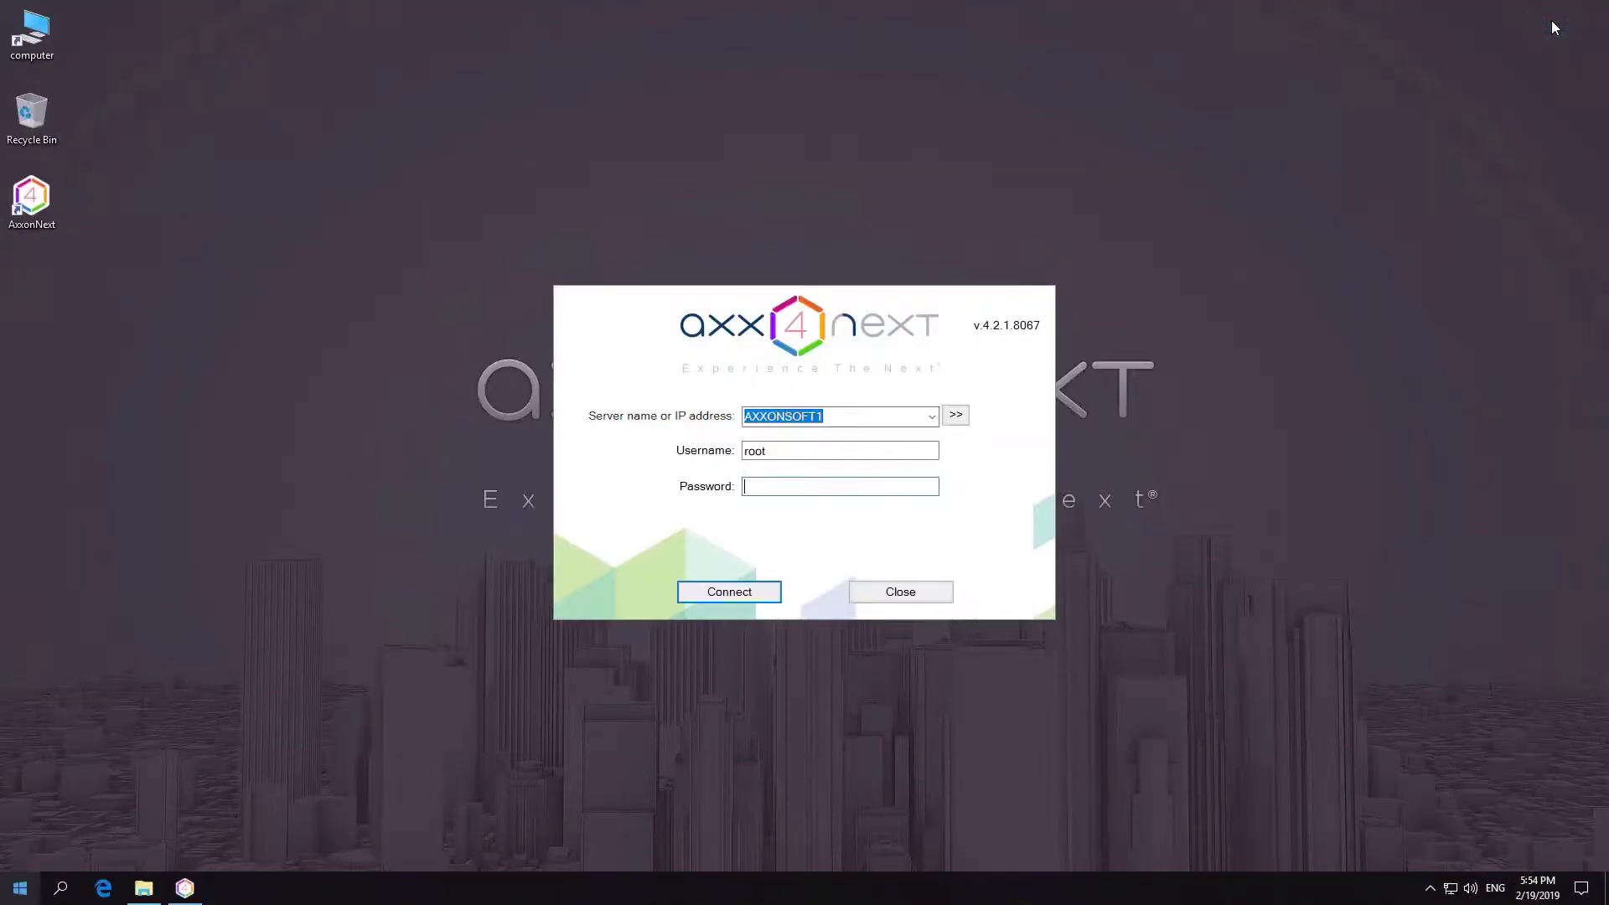
click(924, 591)
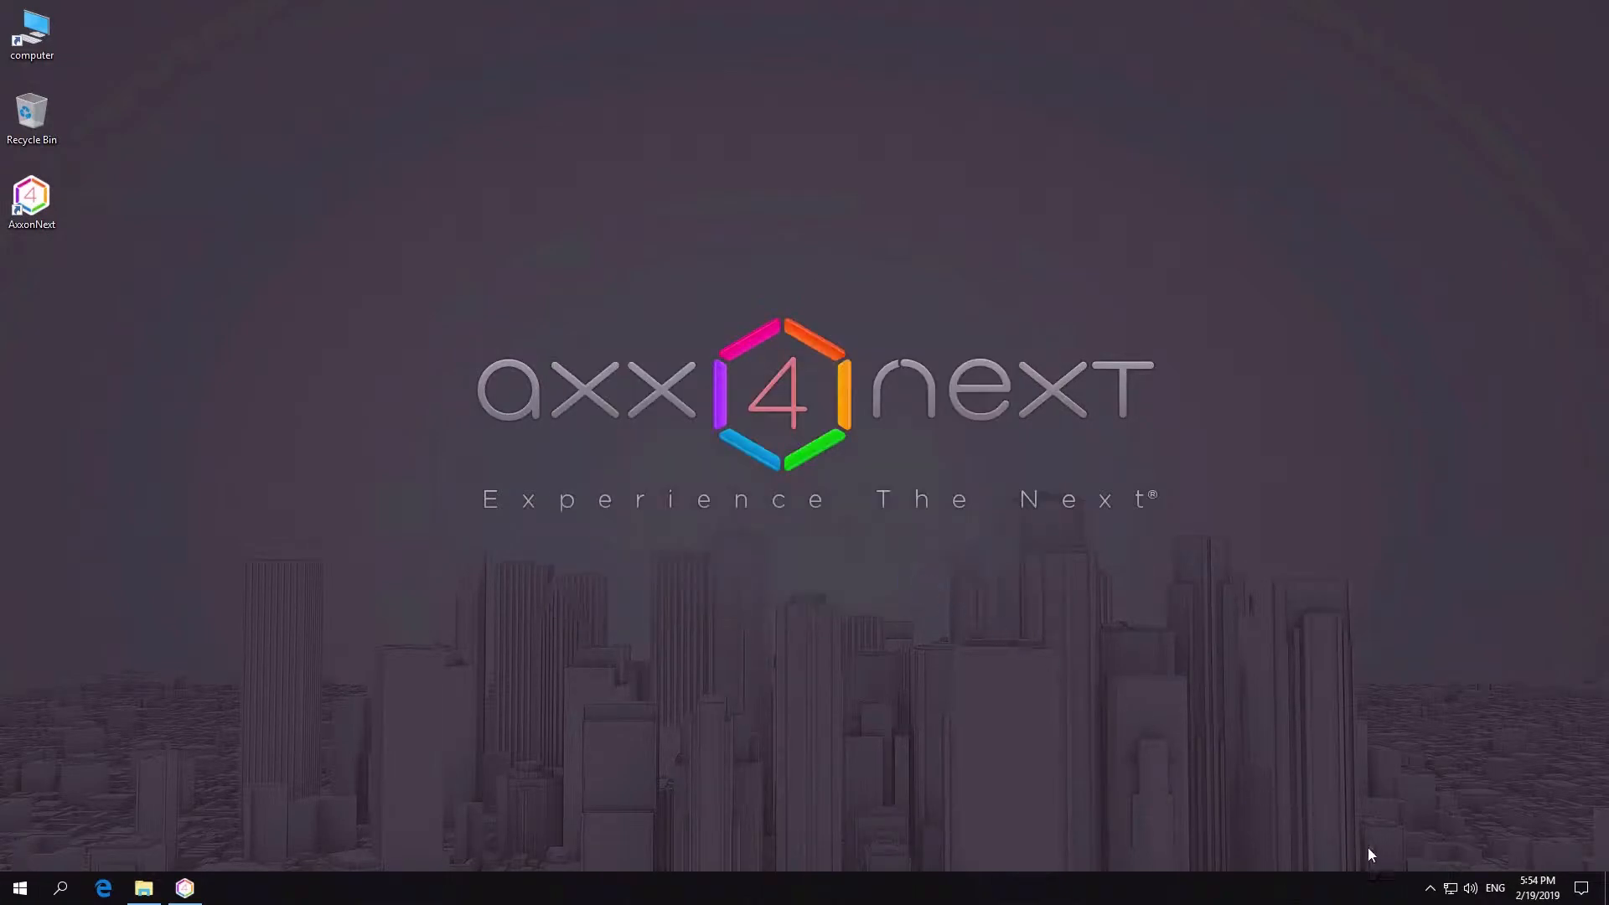
Launch the Backup and restore utility from the AxxonNext program group.
click(1430, 887)
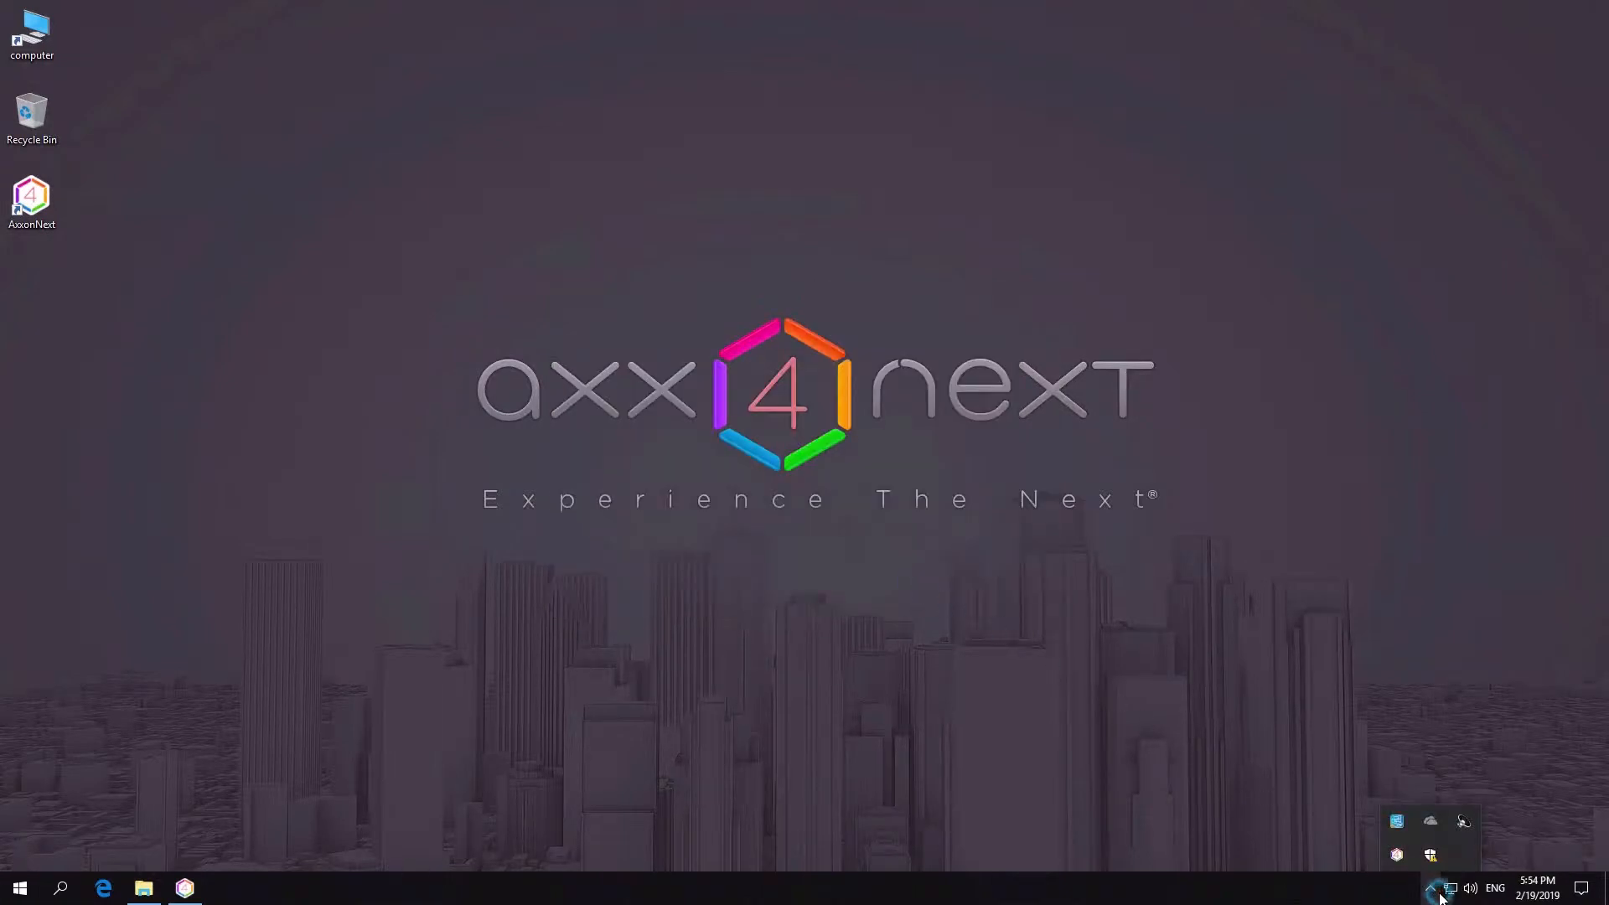
right_click(1397, 856)
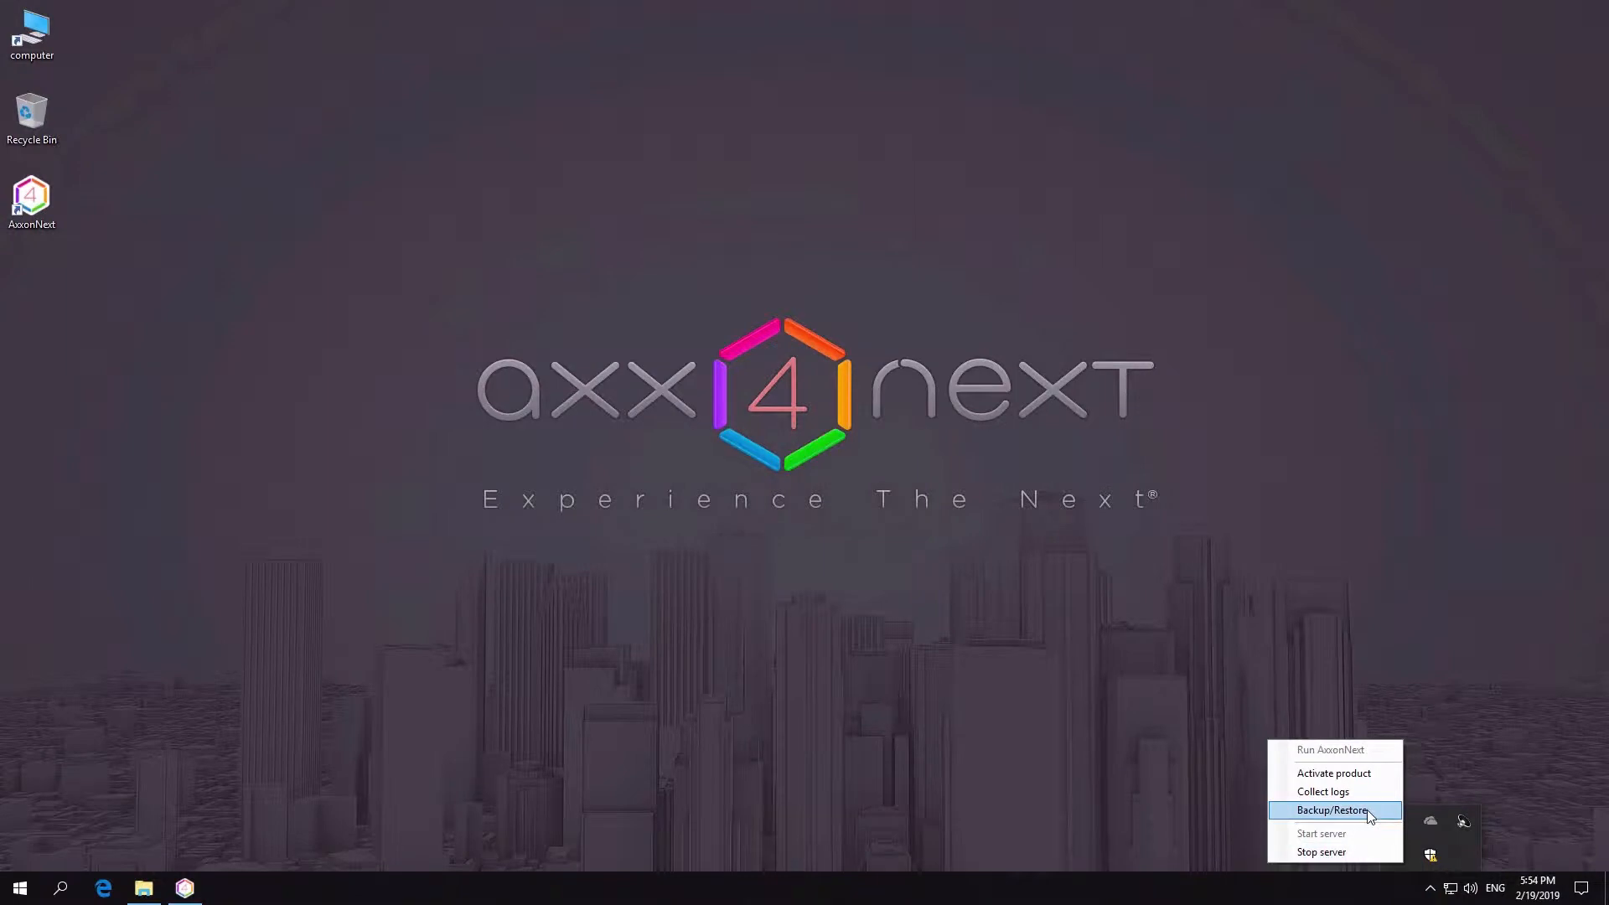
click(20, 887)
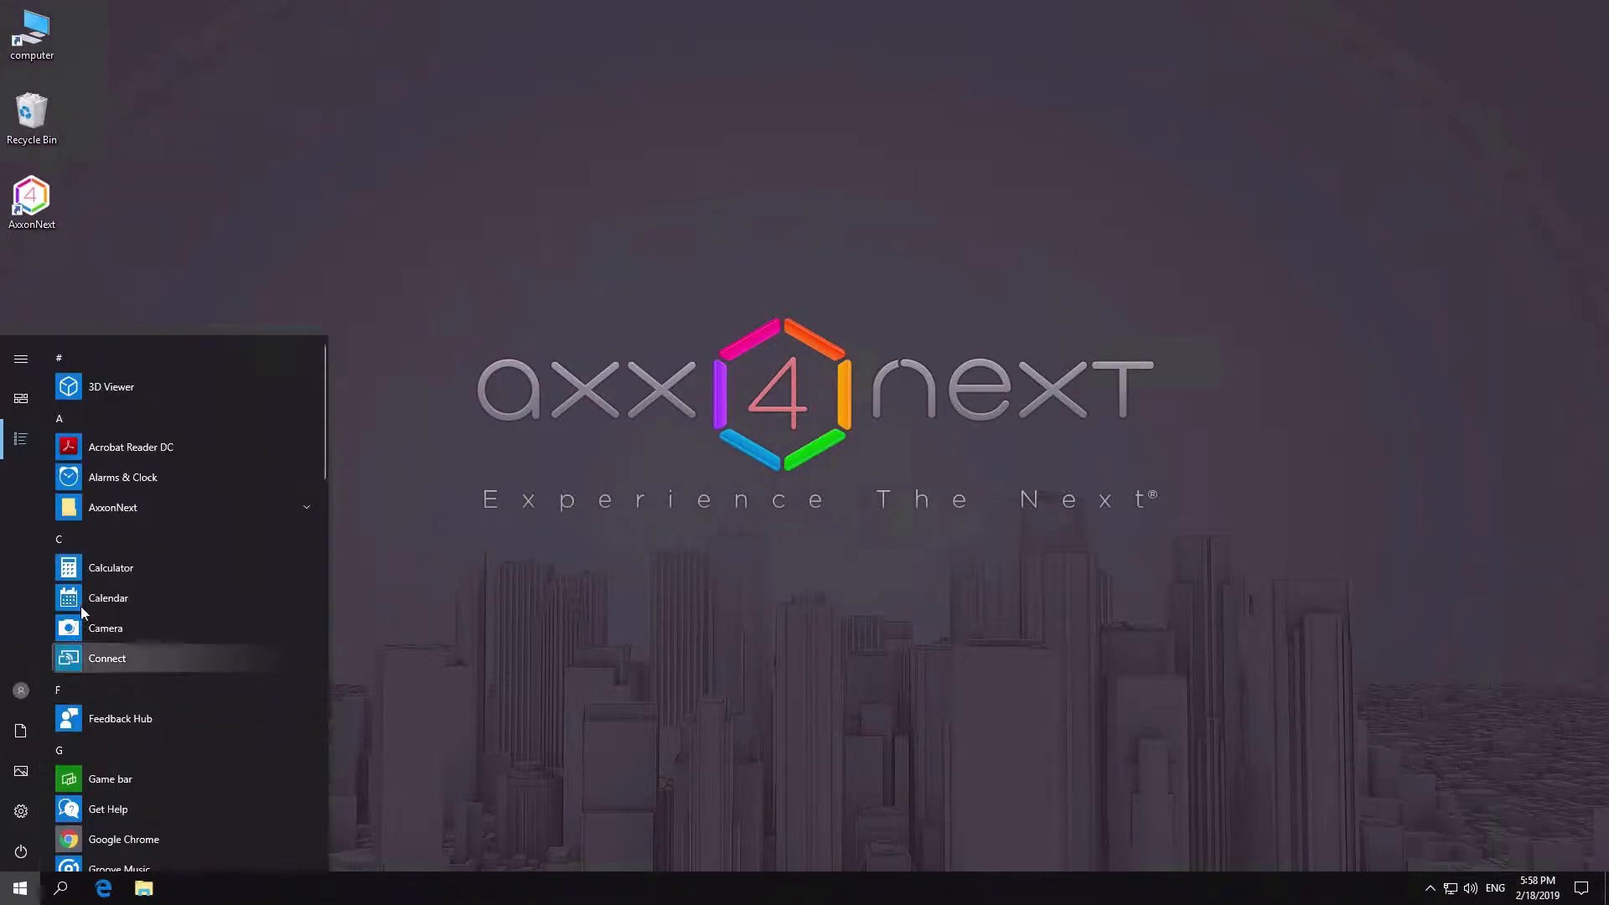
click(115, 507)
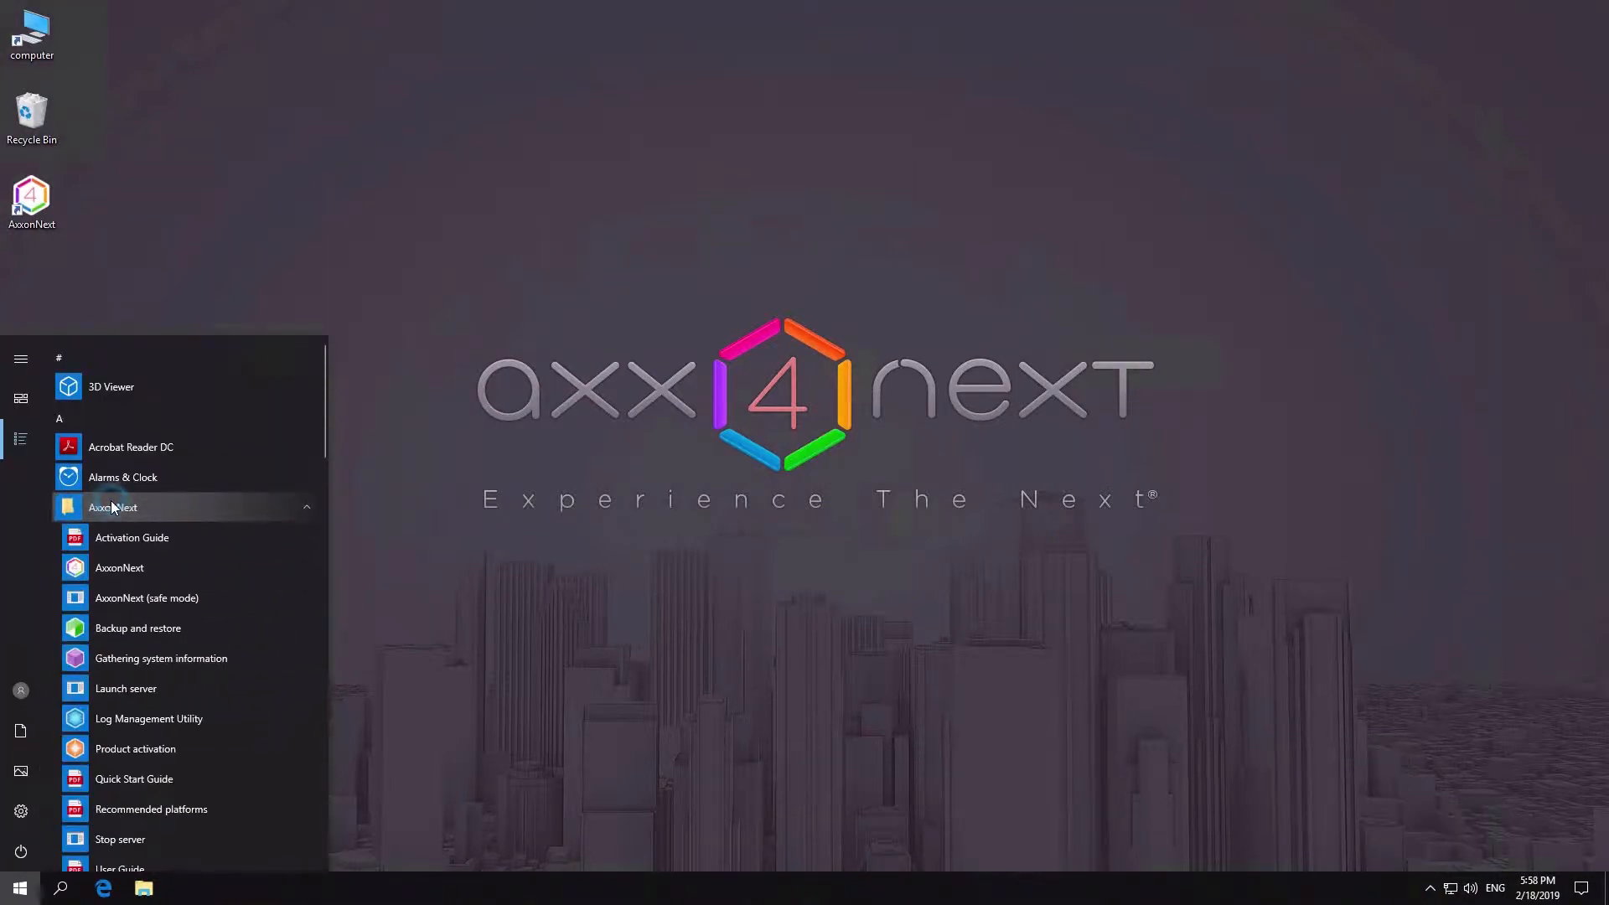
click(106, 625)
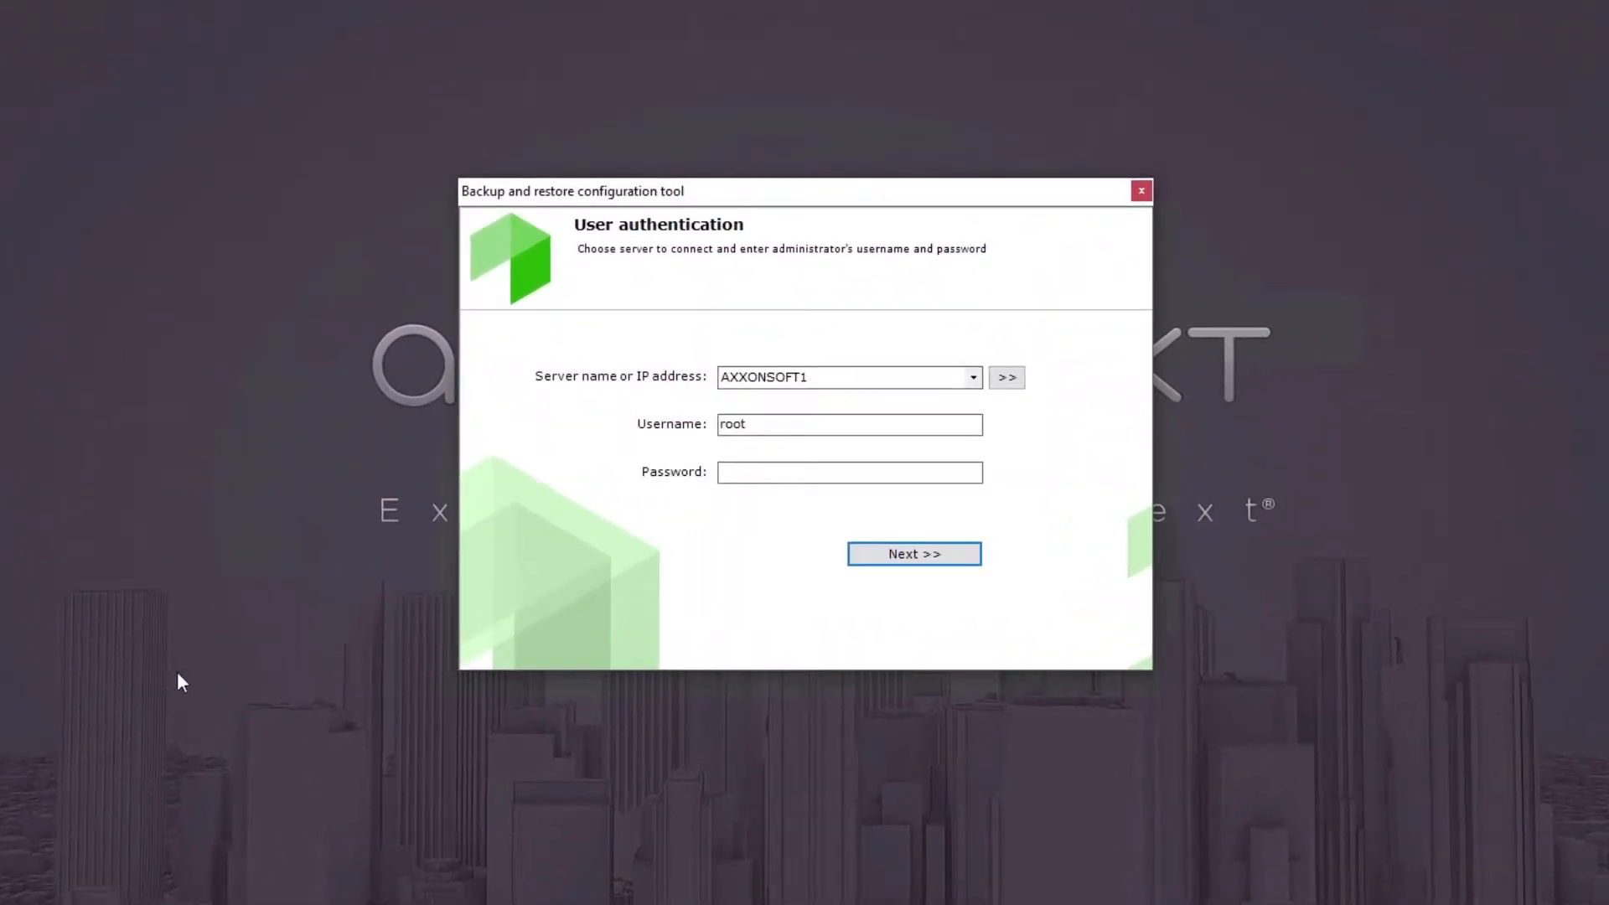
Authenticate to the AXXONSOFT1 server with the administrator account by entering the account password.
click(852, 379)
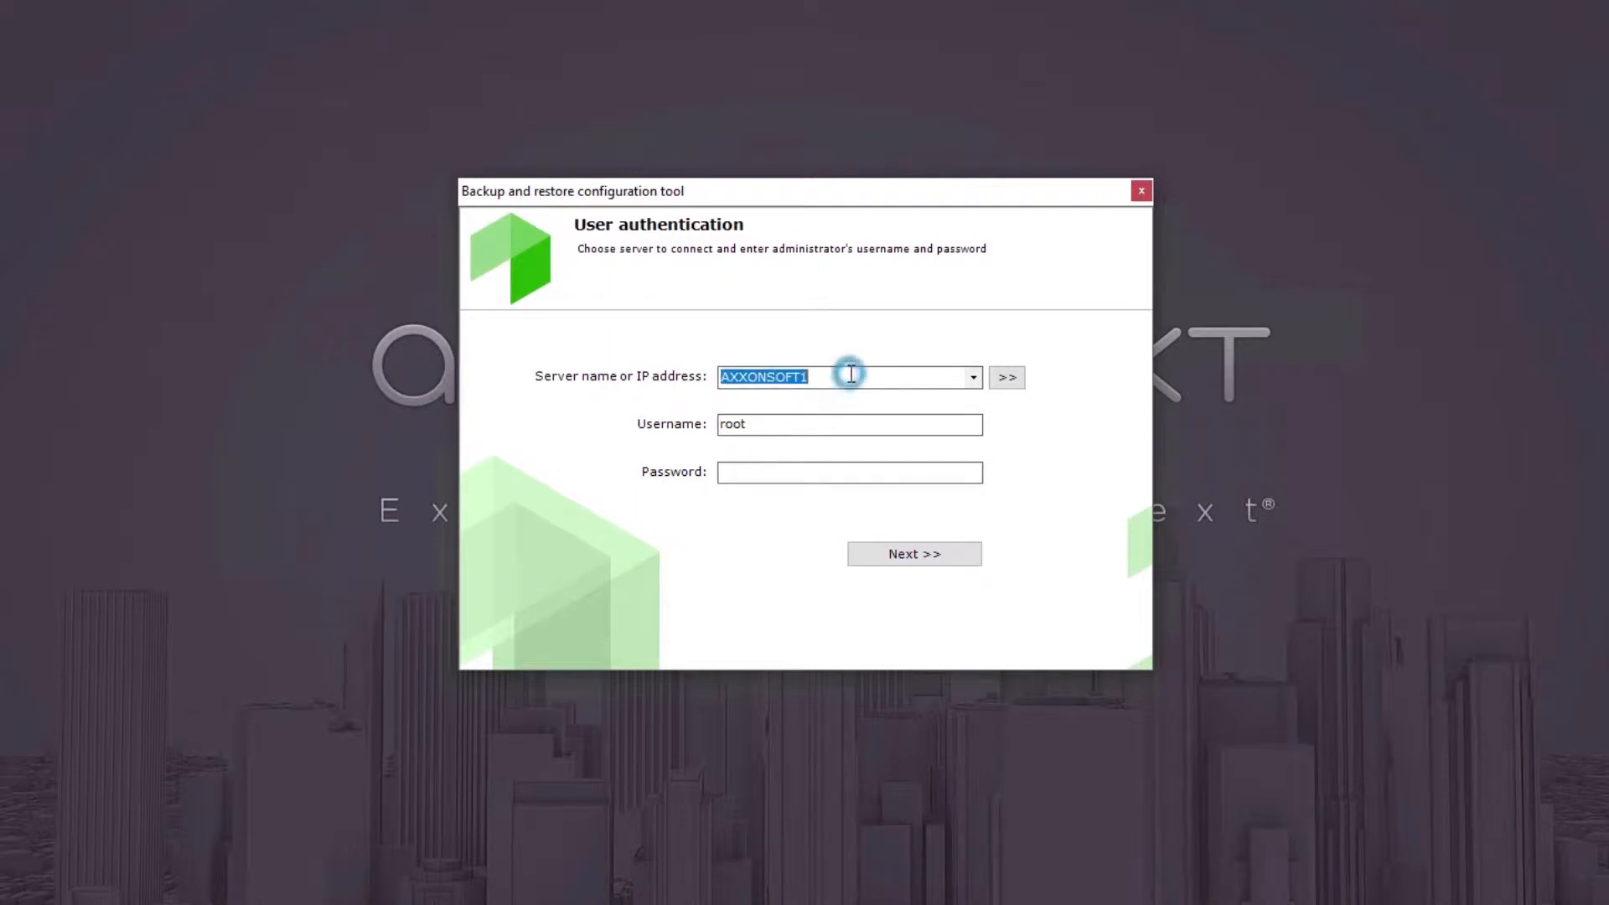
click(847, 422)
click(834, 464)
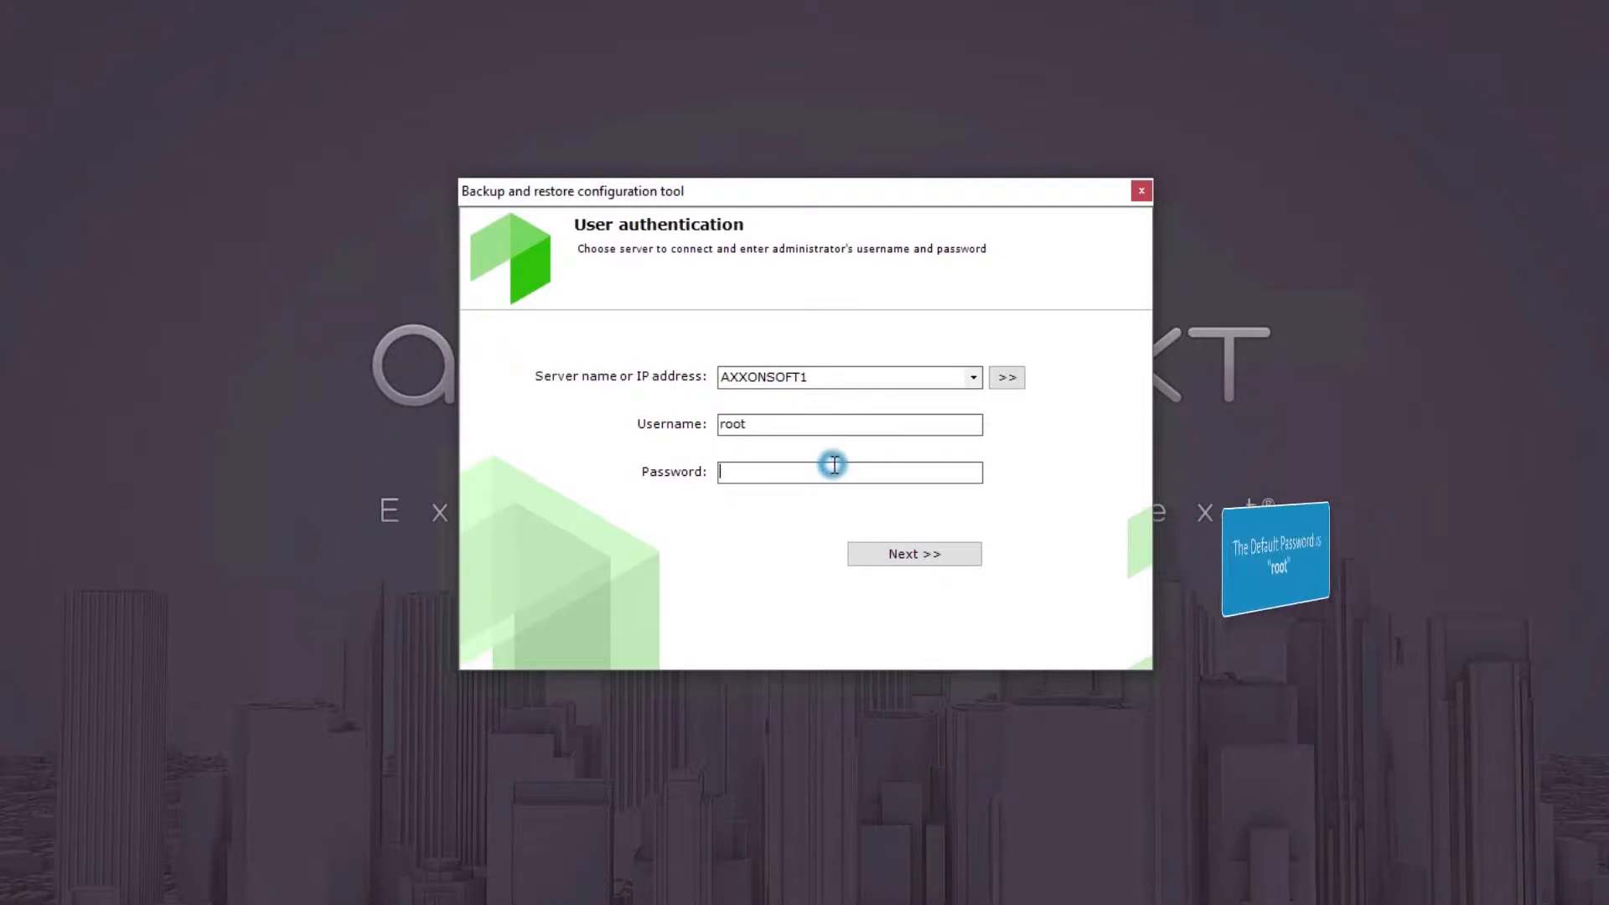
text(root)
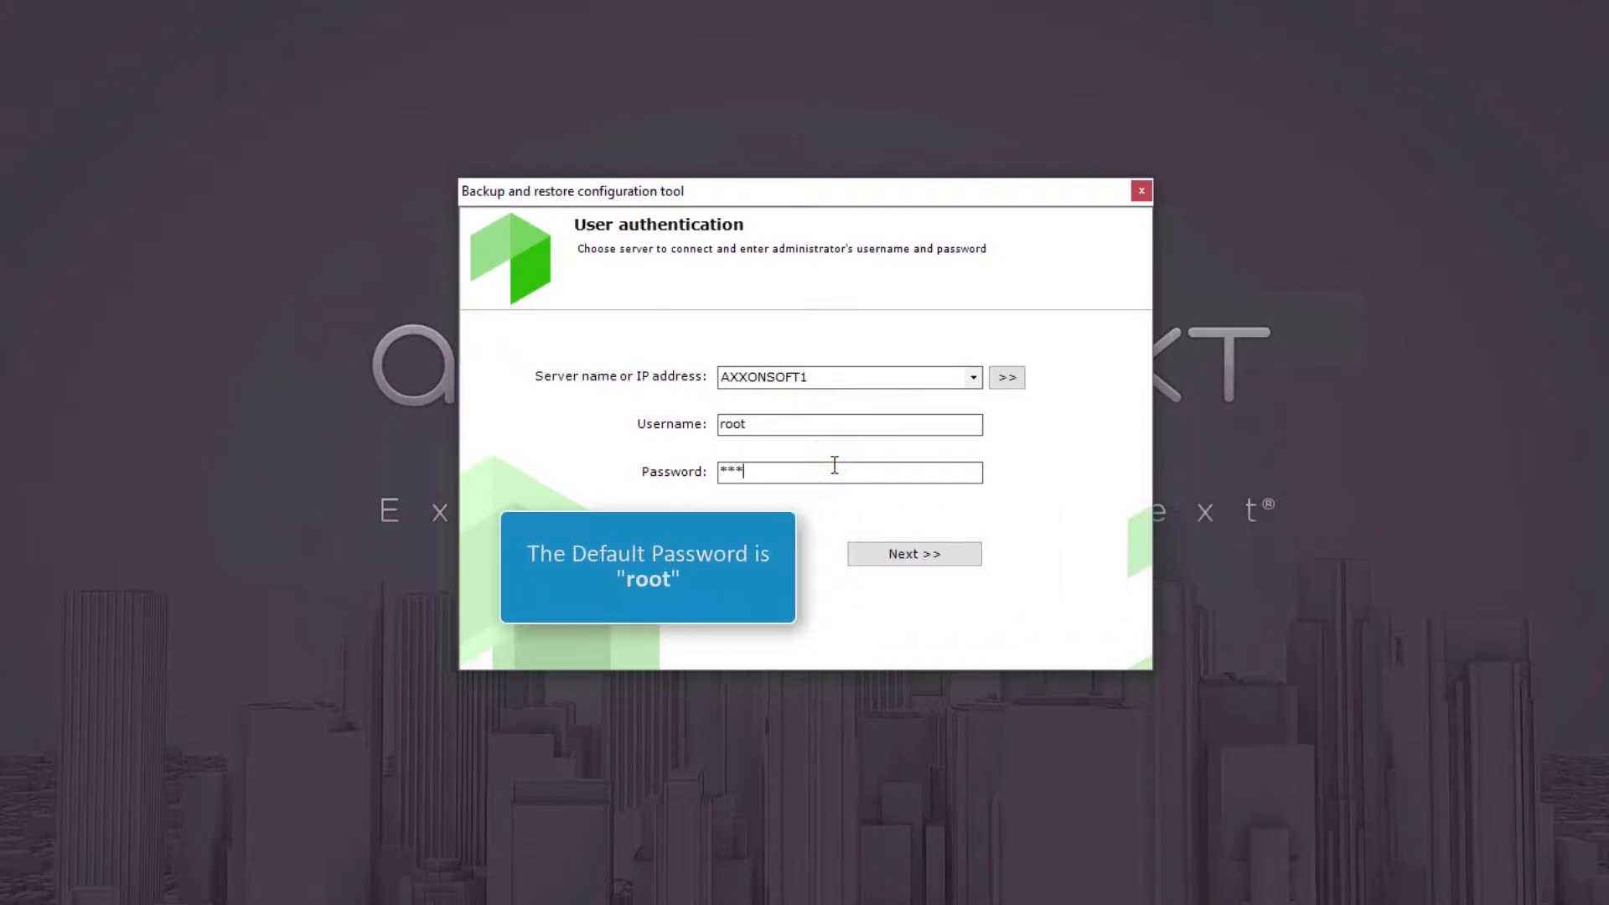
click(861, 553)
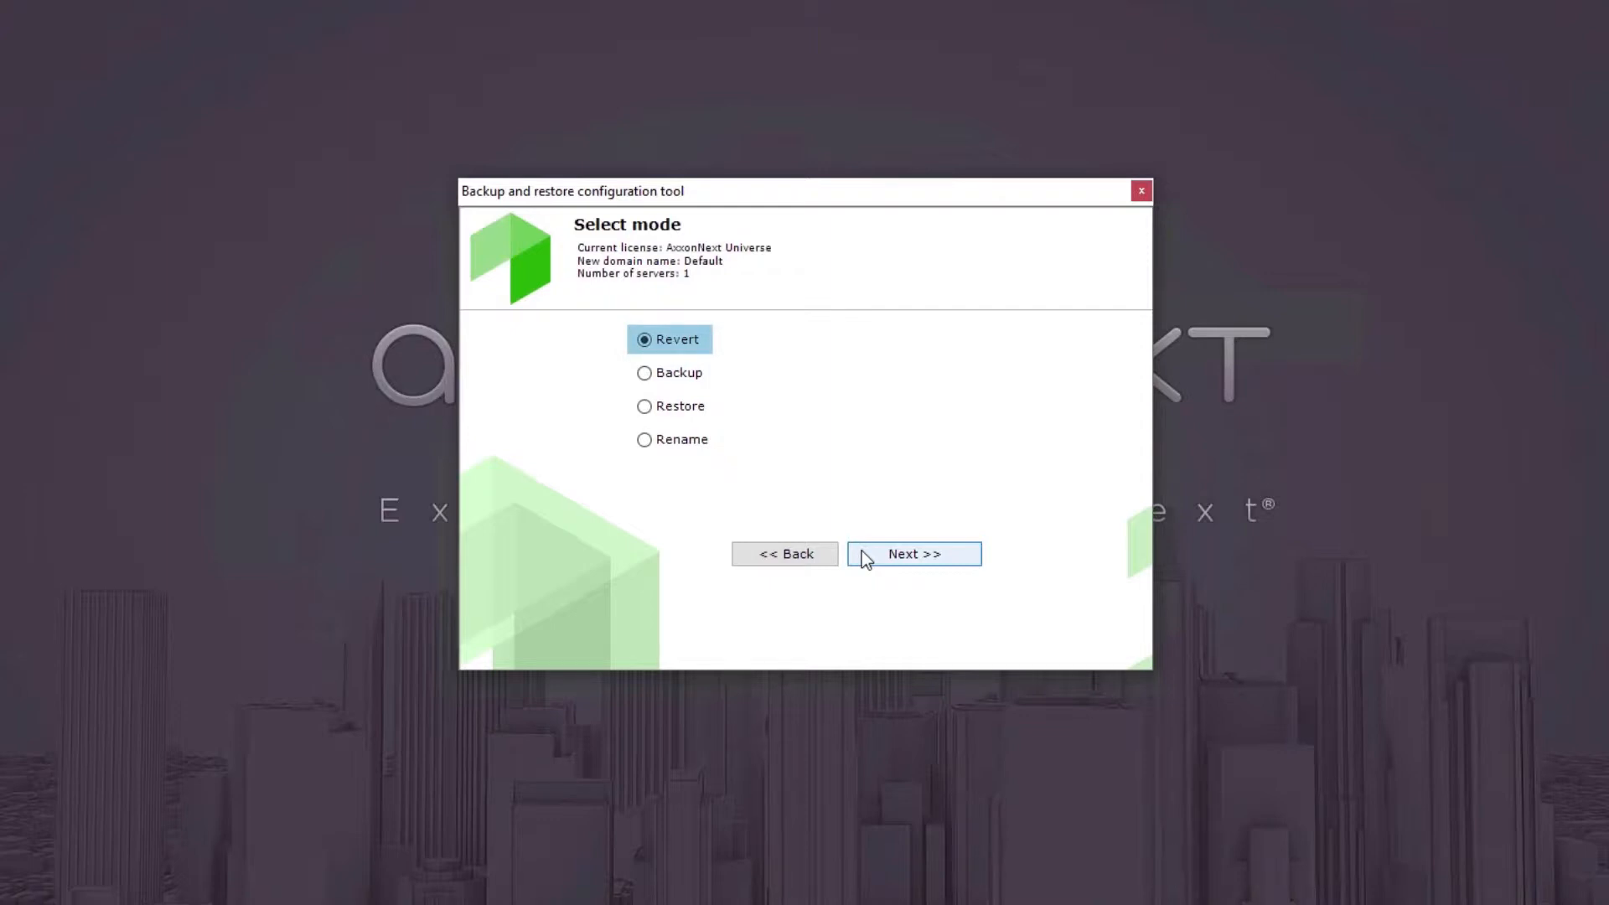
Revert the configuration to the 2/7/2019 2:27:29 PM revision and finish the wizard.
click(862, 552)
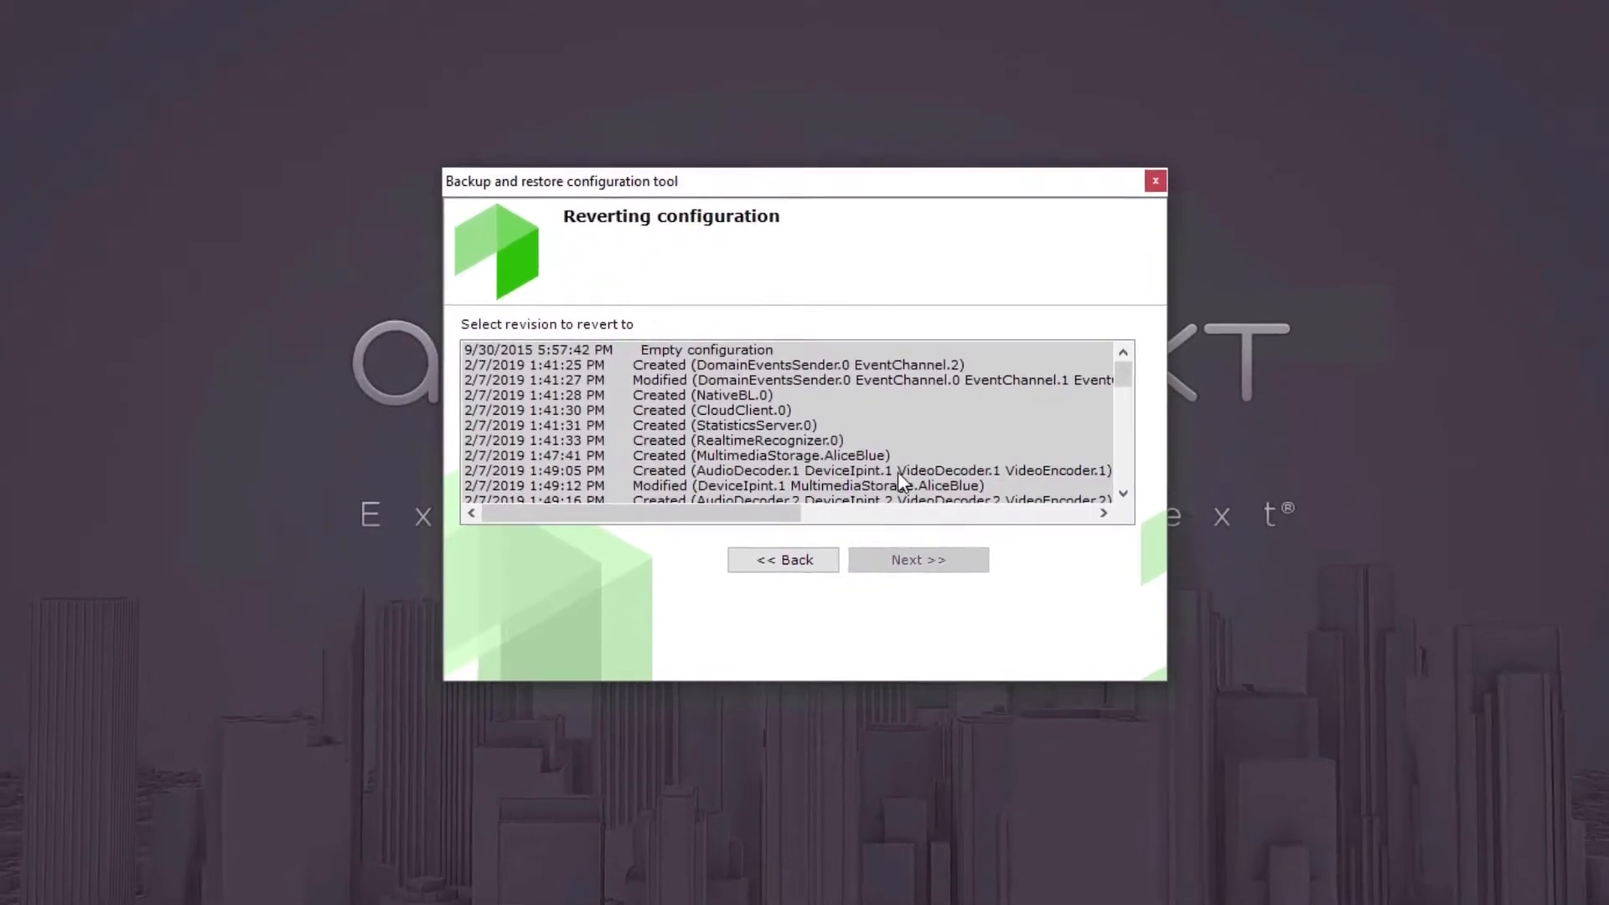
click(1106, 375)
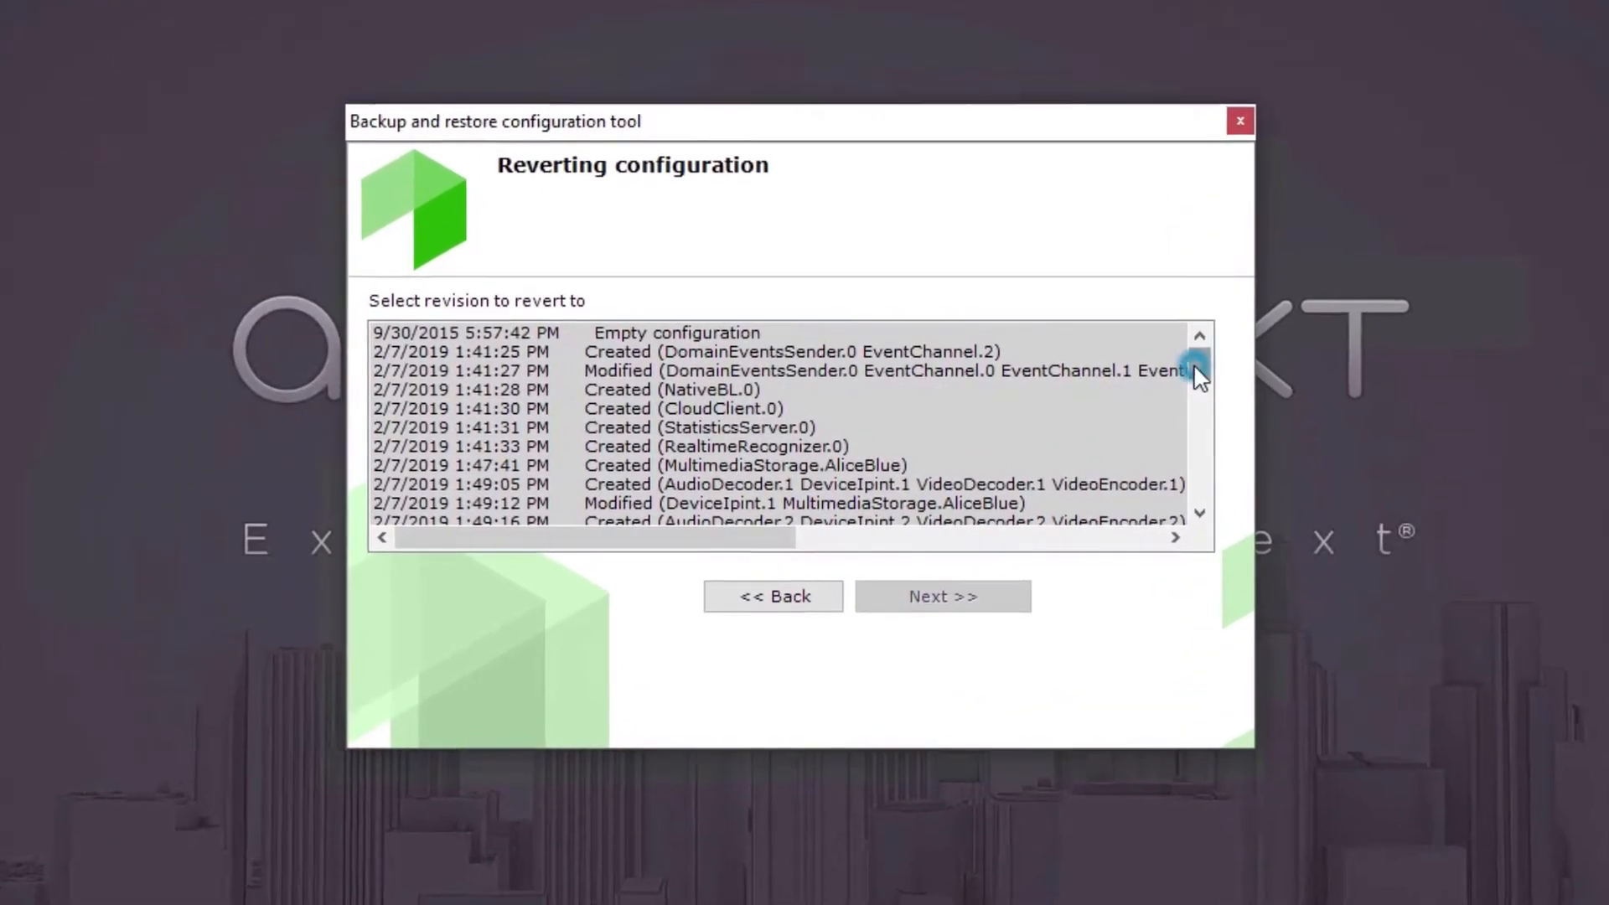
drag(1194, 365, 1195, 514)
click(905, 411)
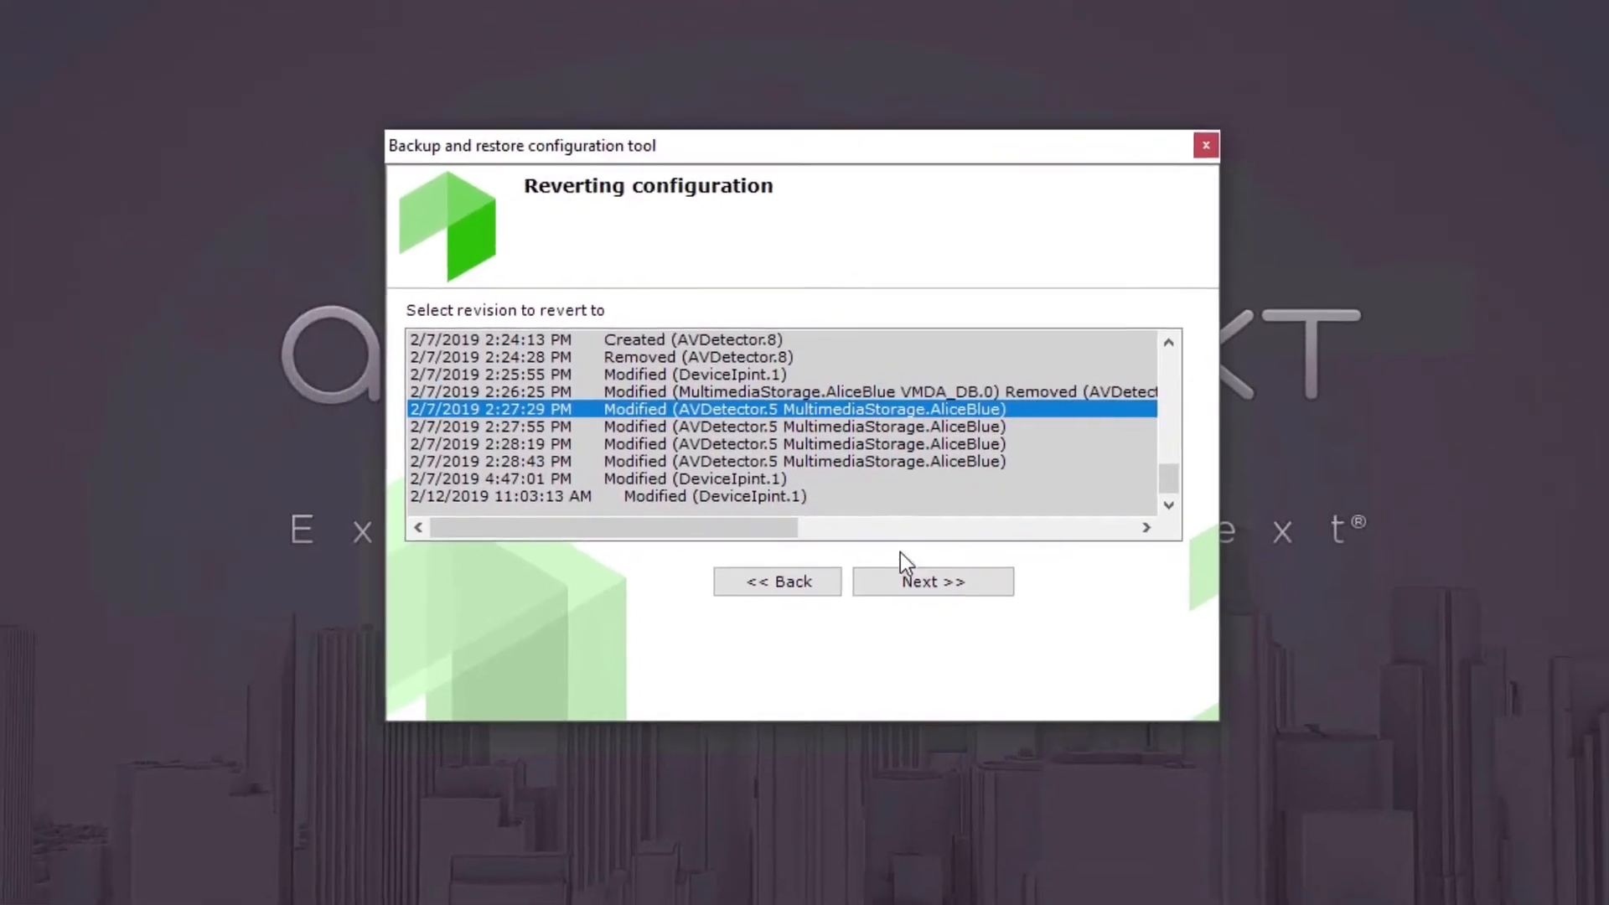
click(903, 578)
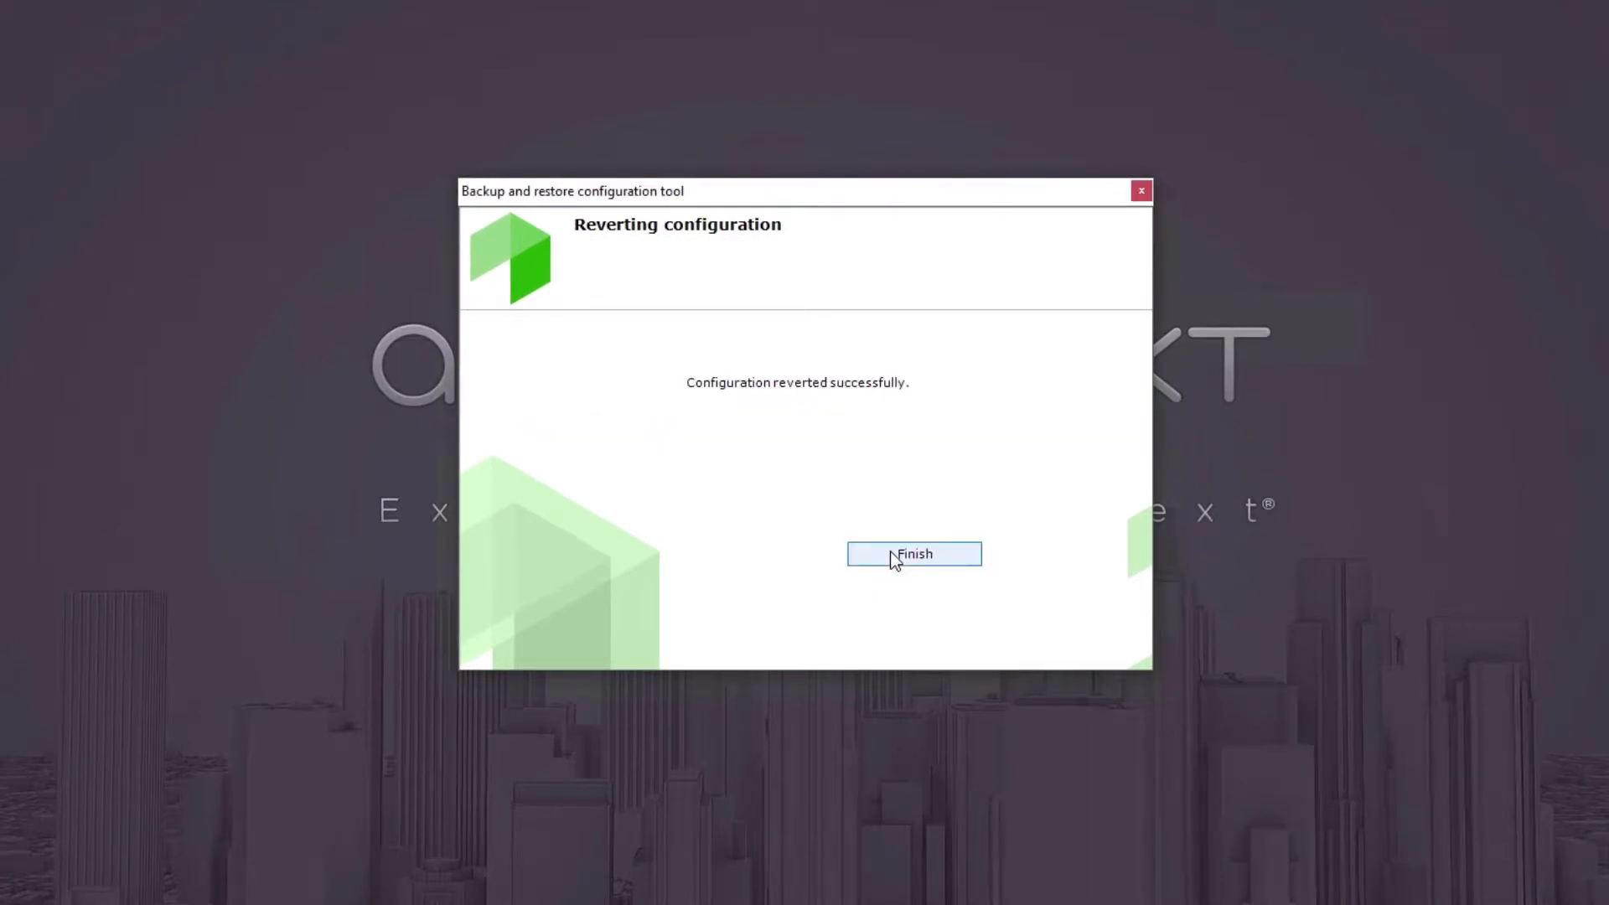
click(893, 553)
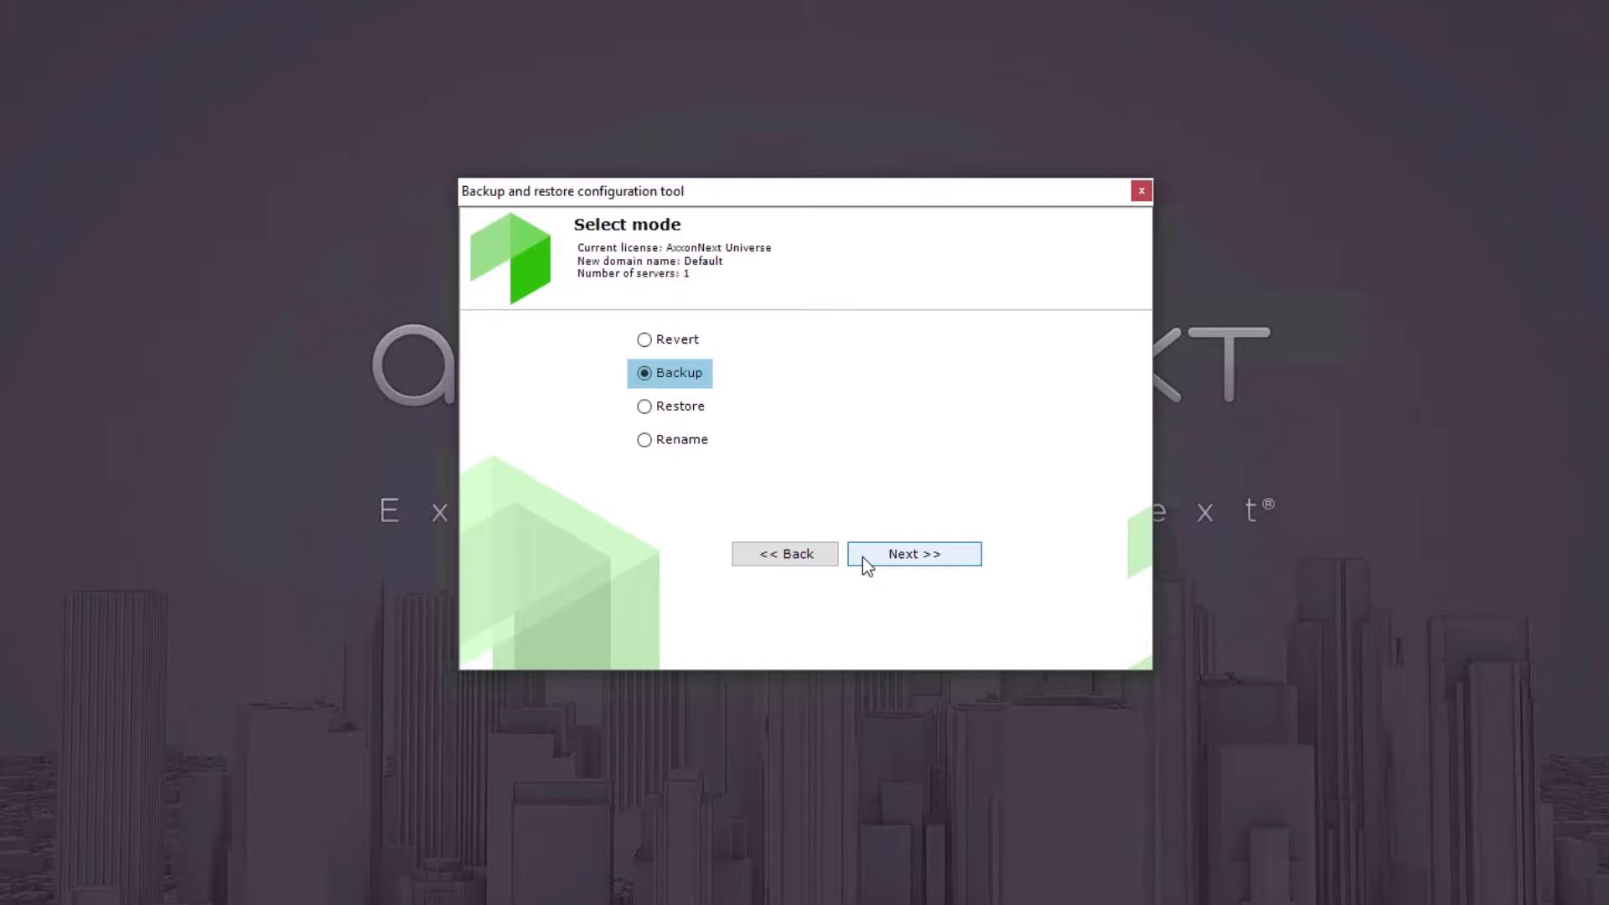
Back up the configuration of all servers to the Documents\AxxonSoft\Backups folder and finish the wizard.
click(863, 556)
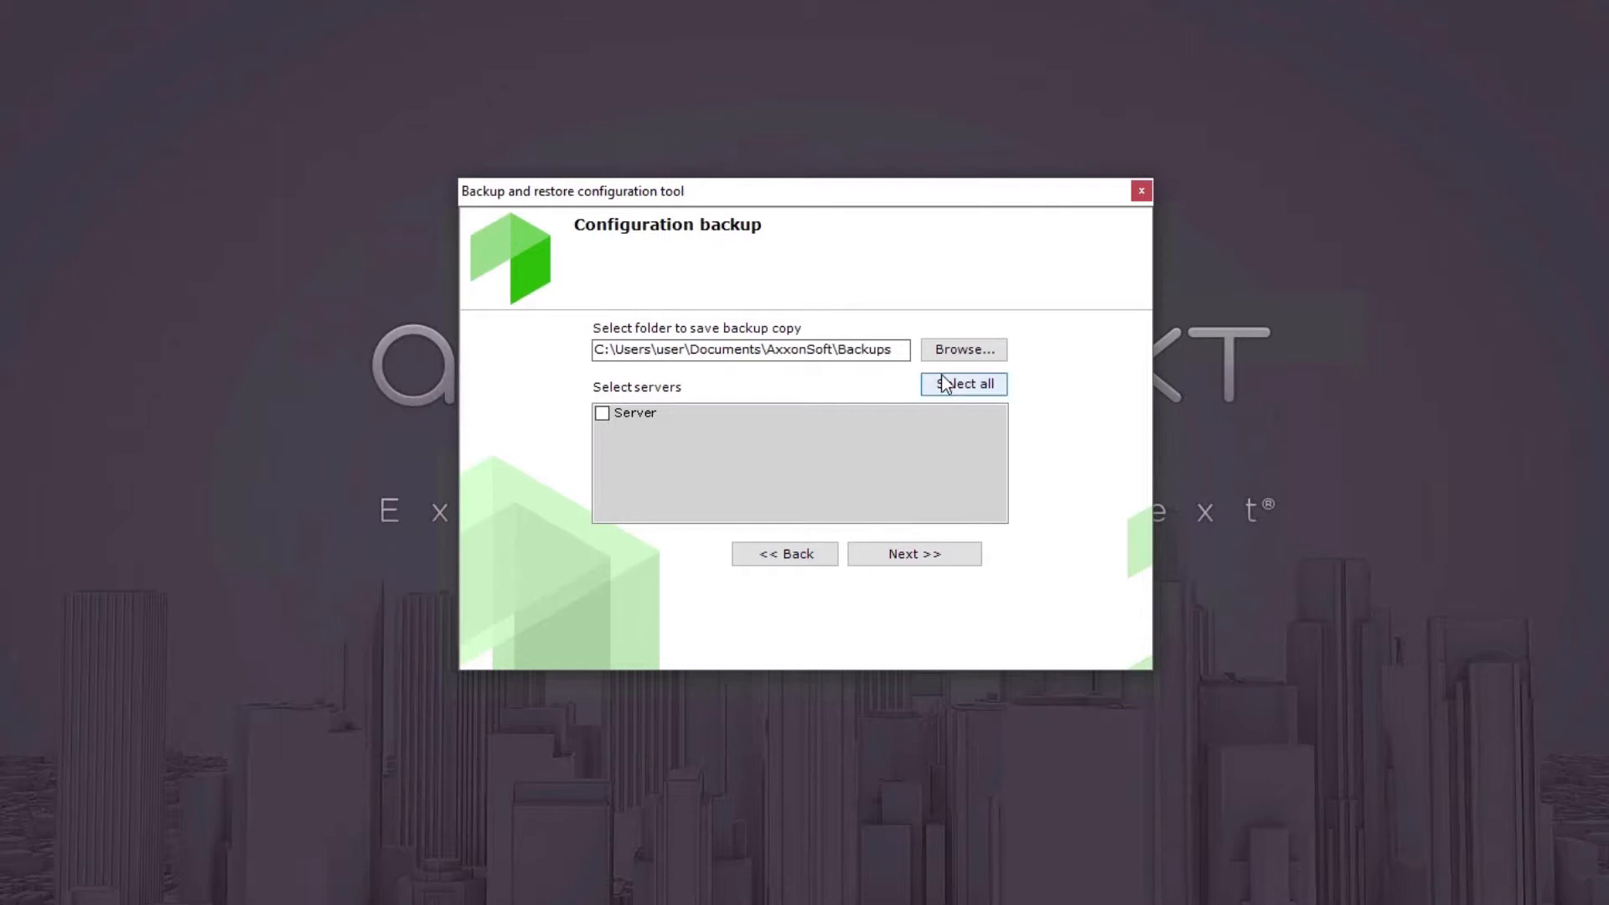
click(948, 350)
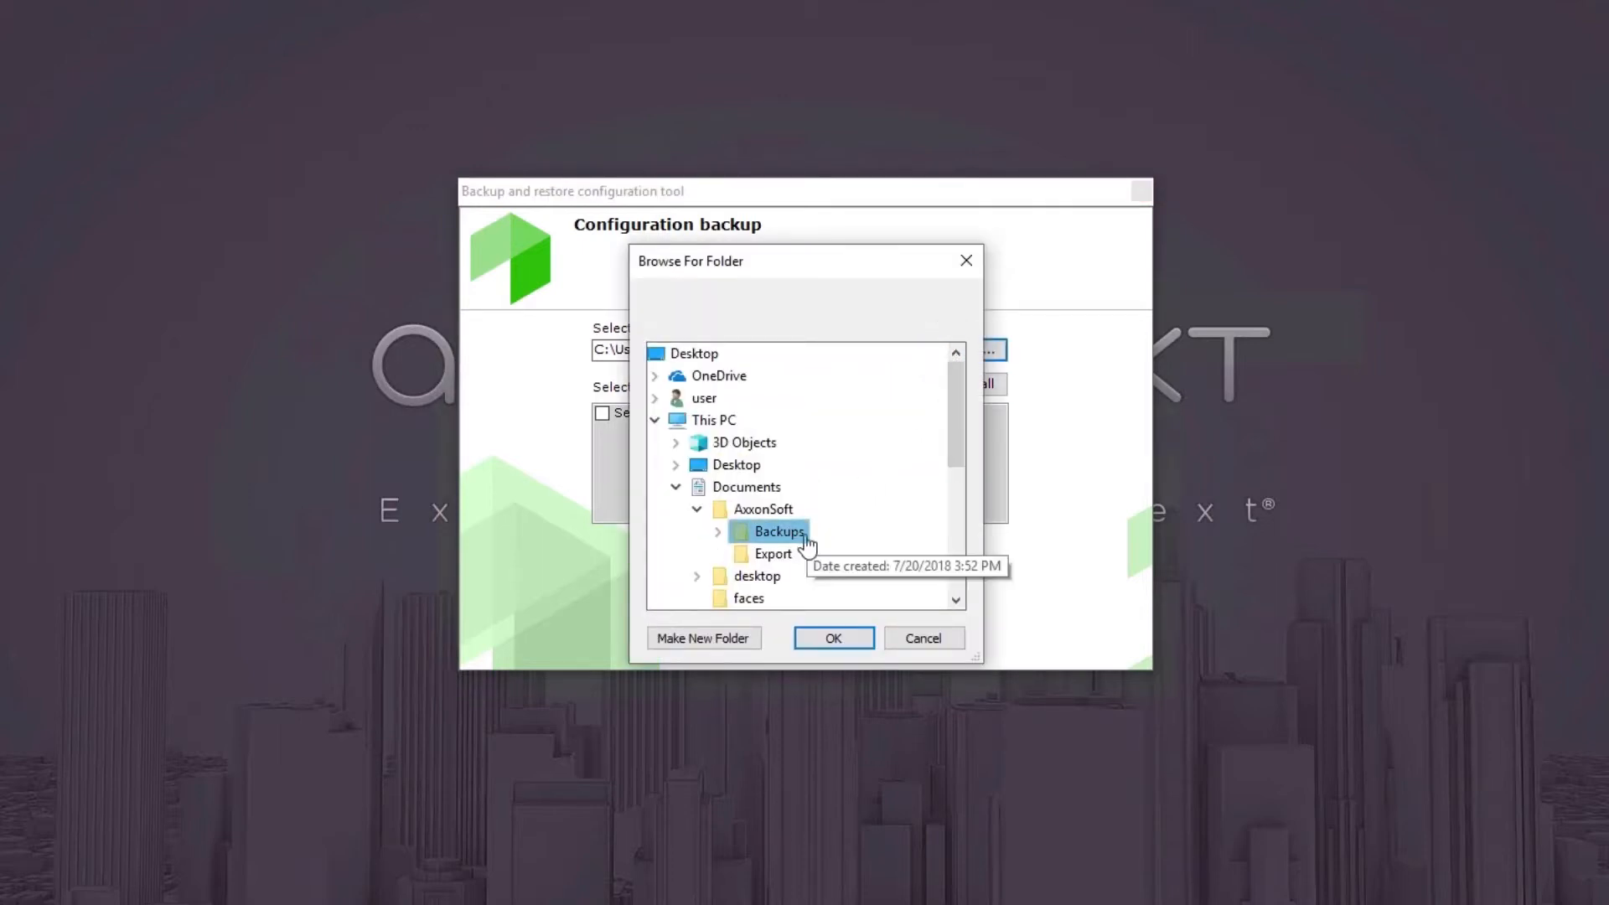
click(834, 636)
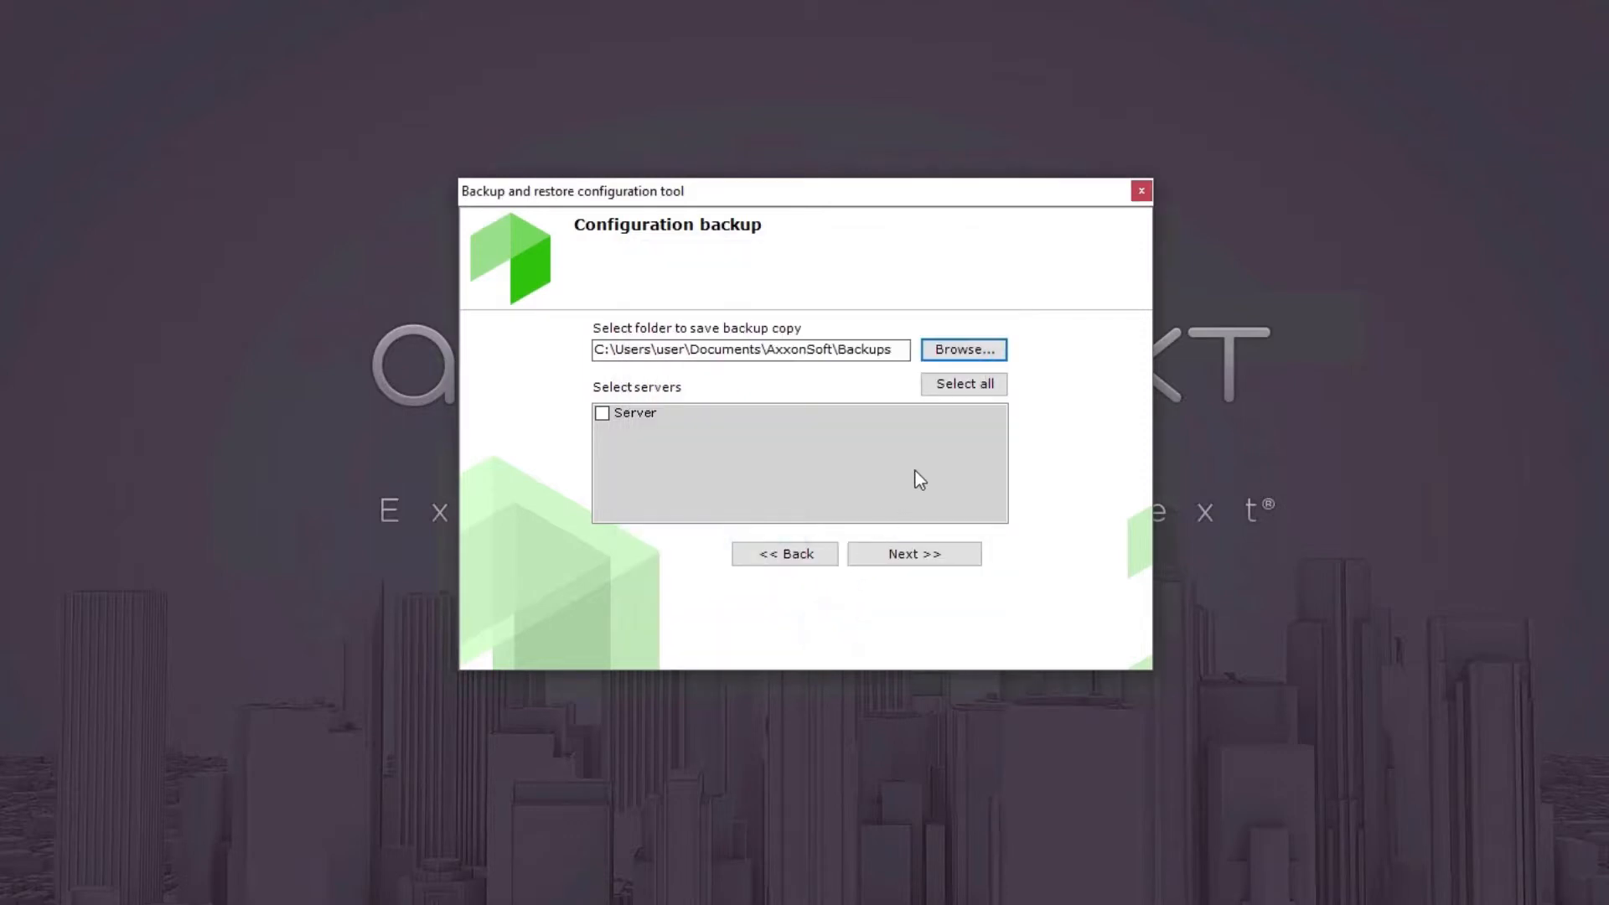
click(956, 392)
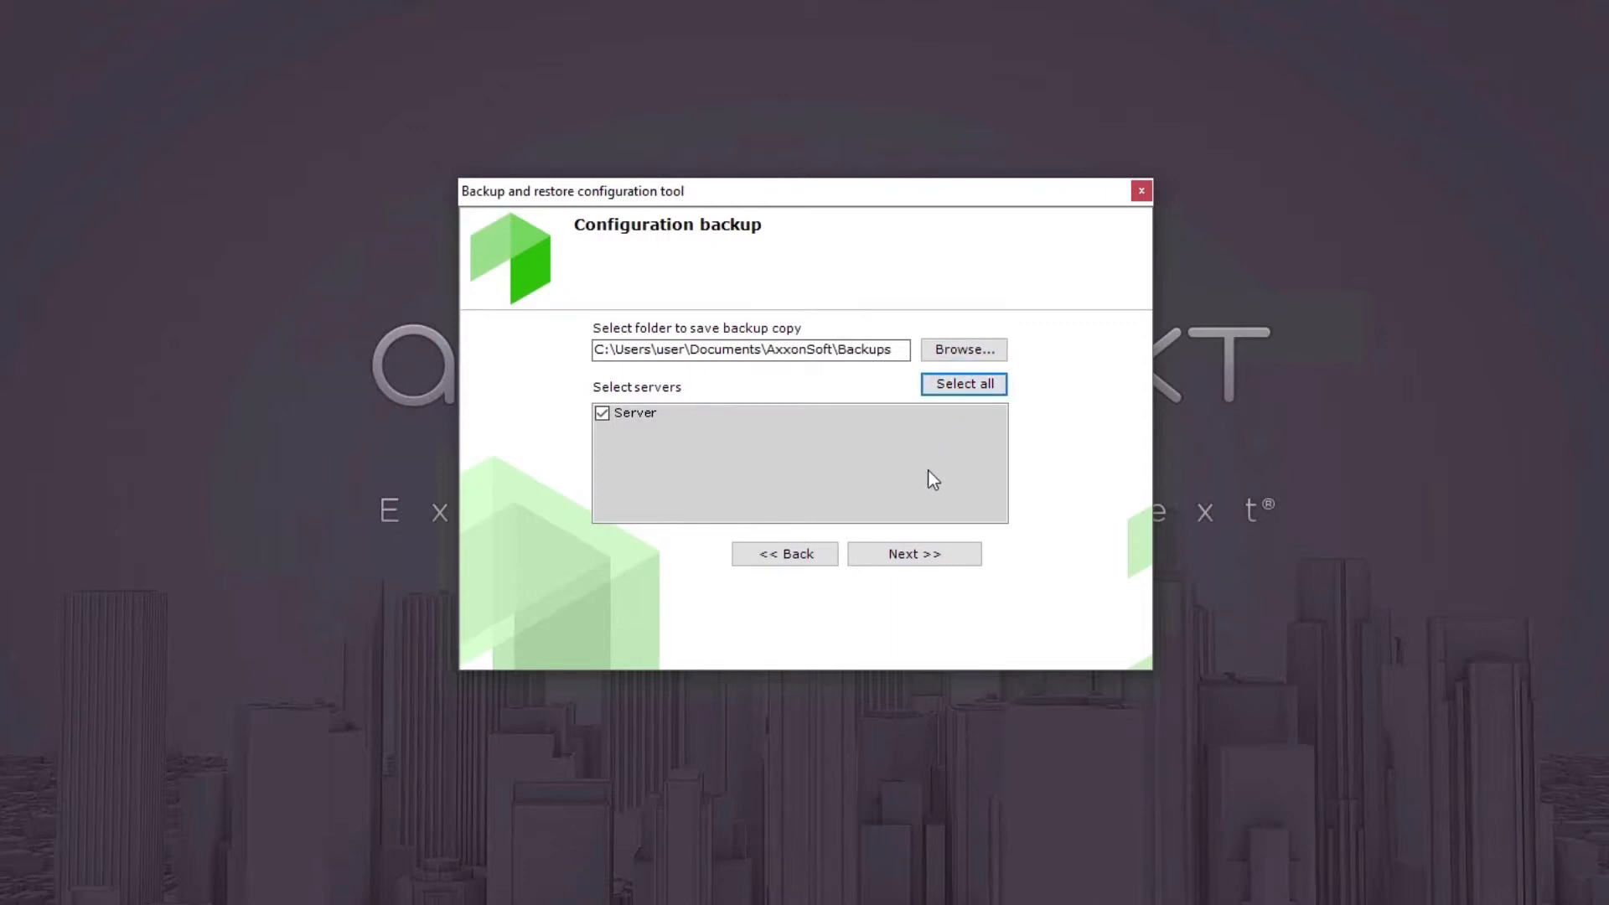
click(913, 555)
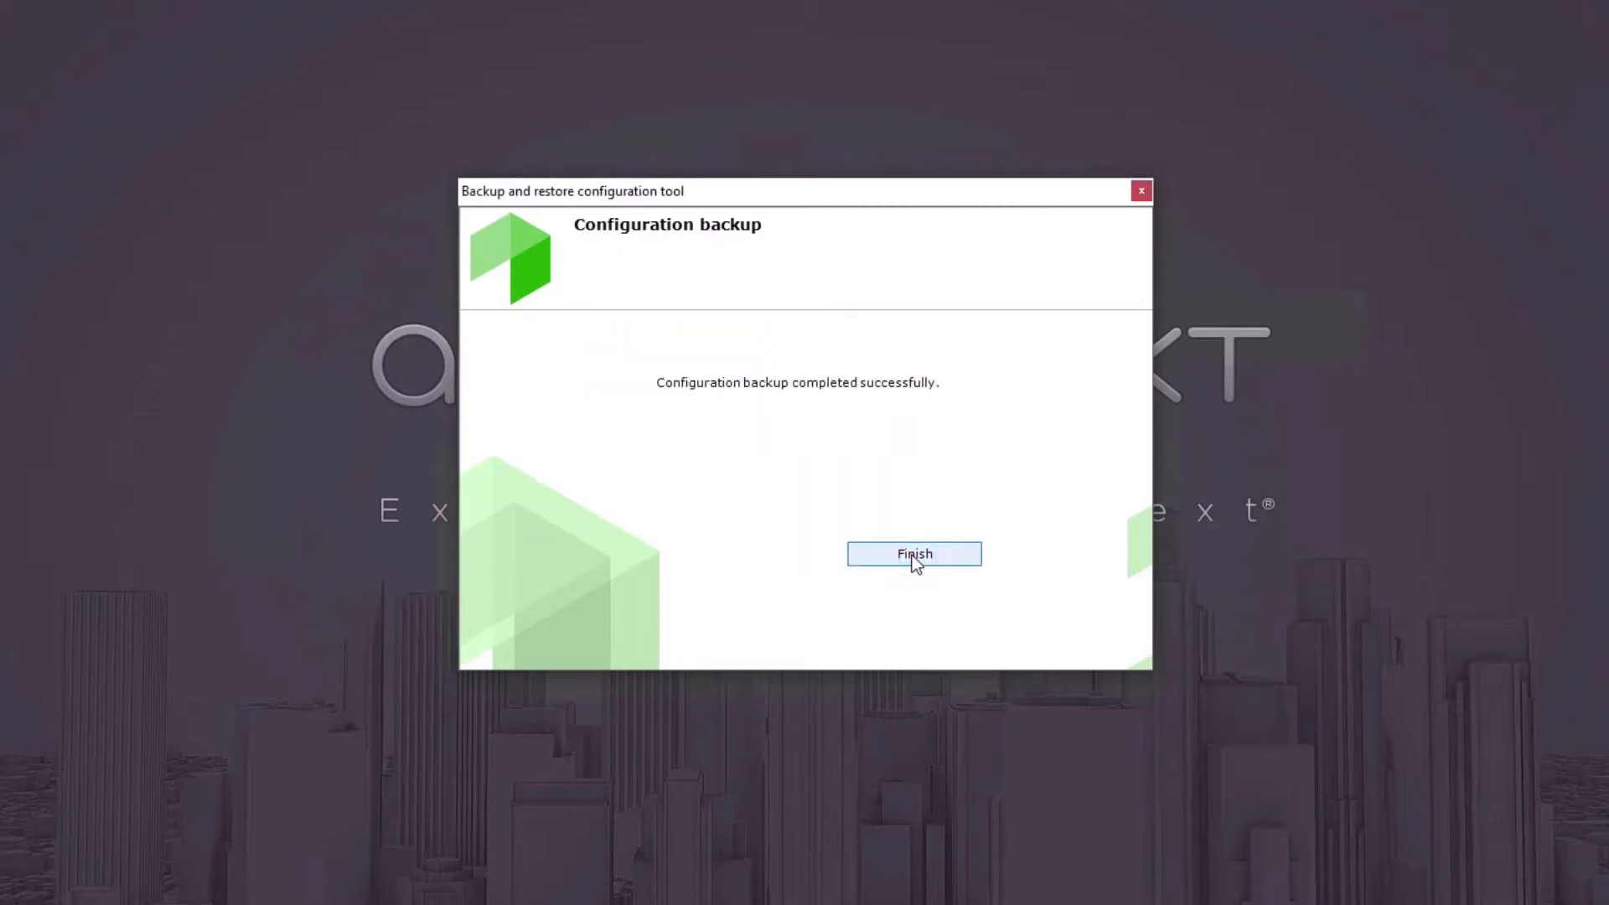
click(911, 555)
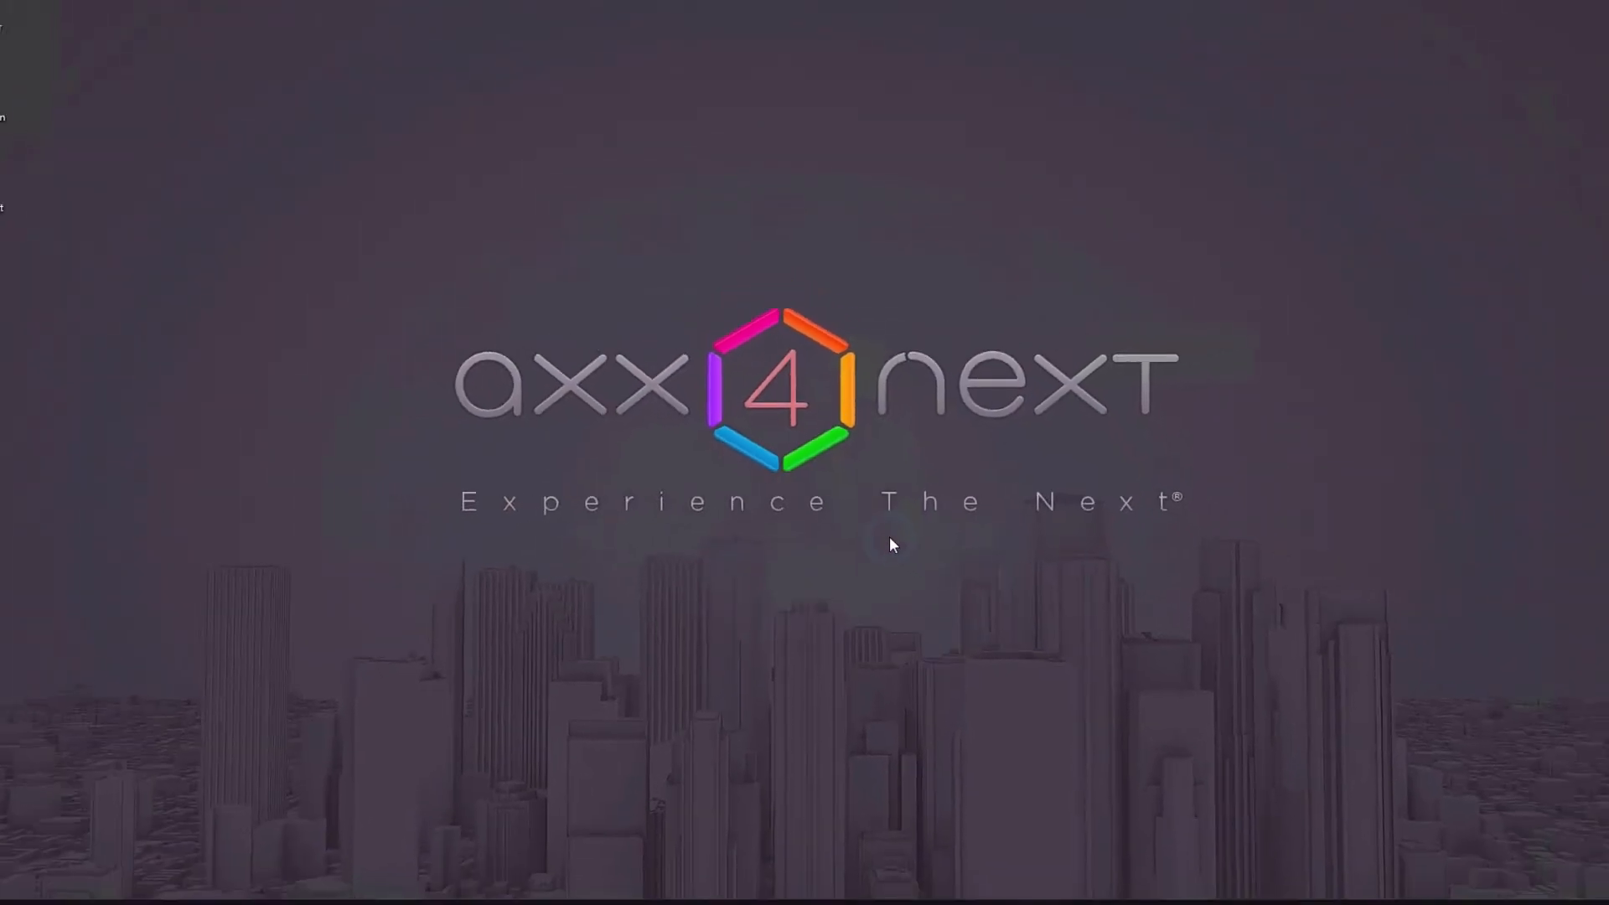
Inspect the files of backup 20190218T180507 in Documents\AxxonSoft\Backups in File Explorer, and close the window.
click(29, 881)
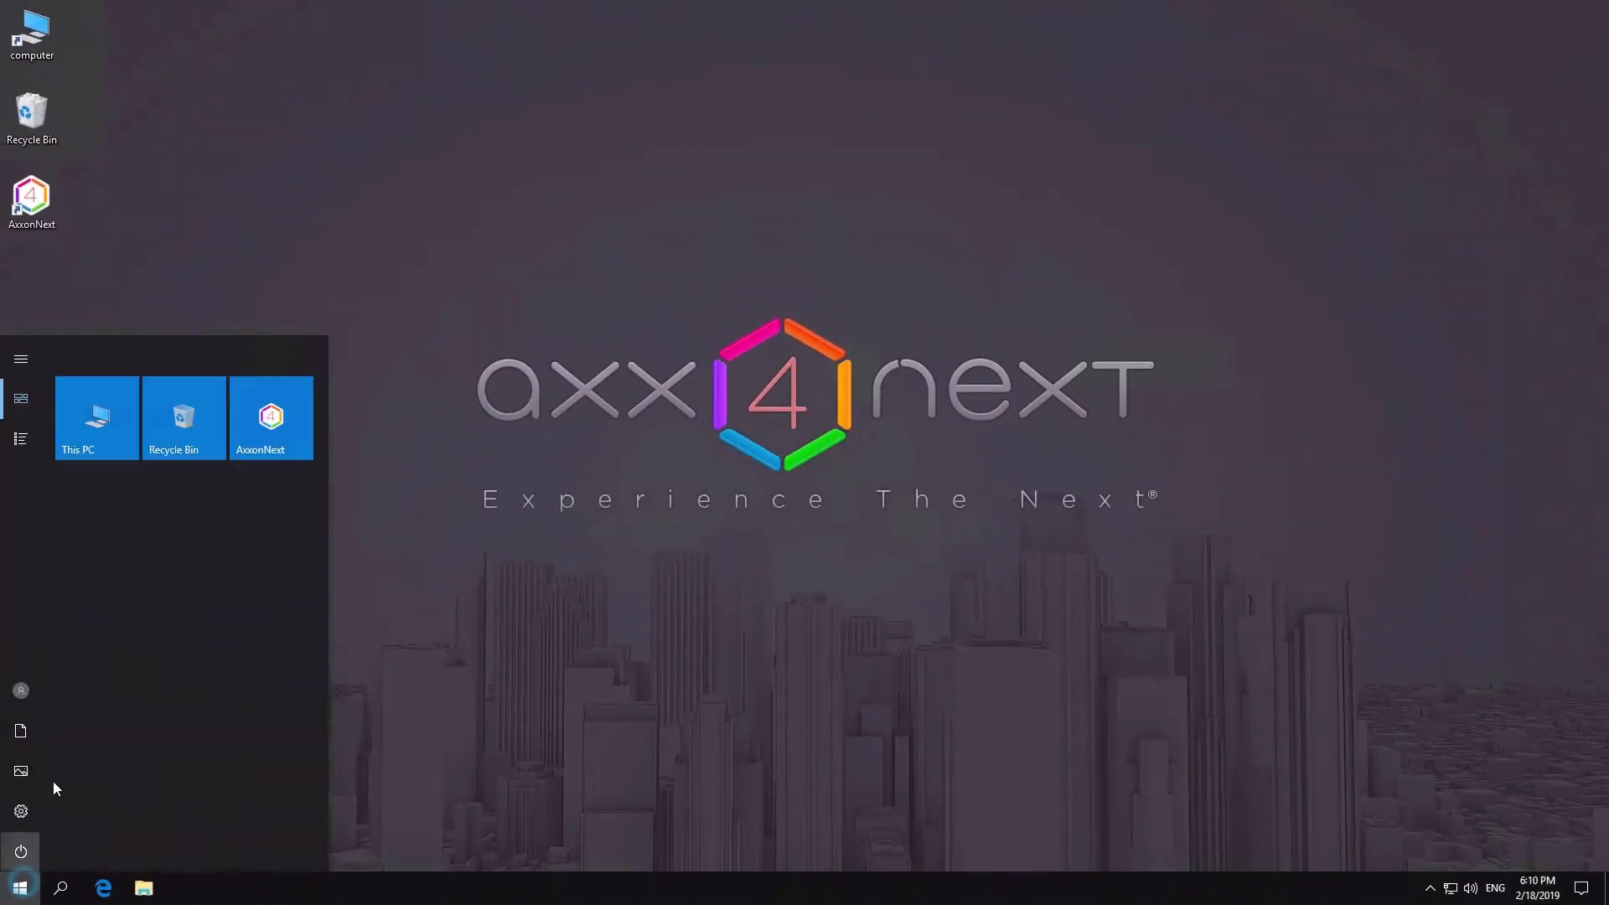
click(103, 447)
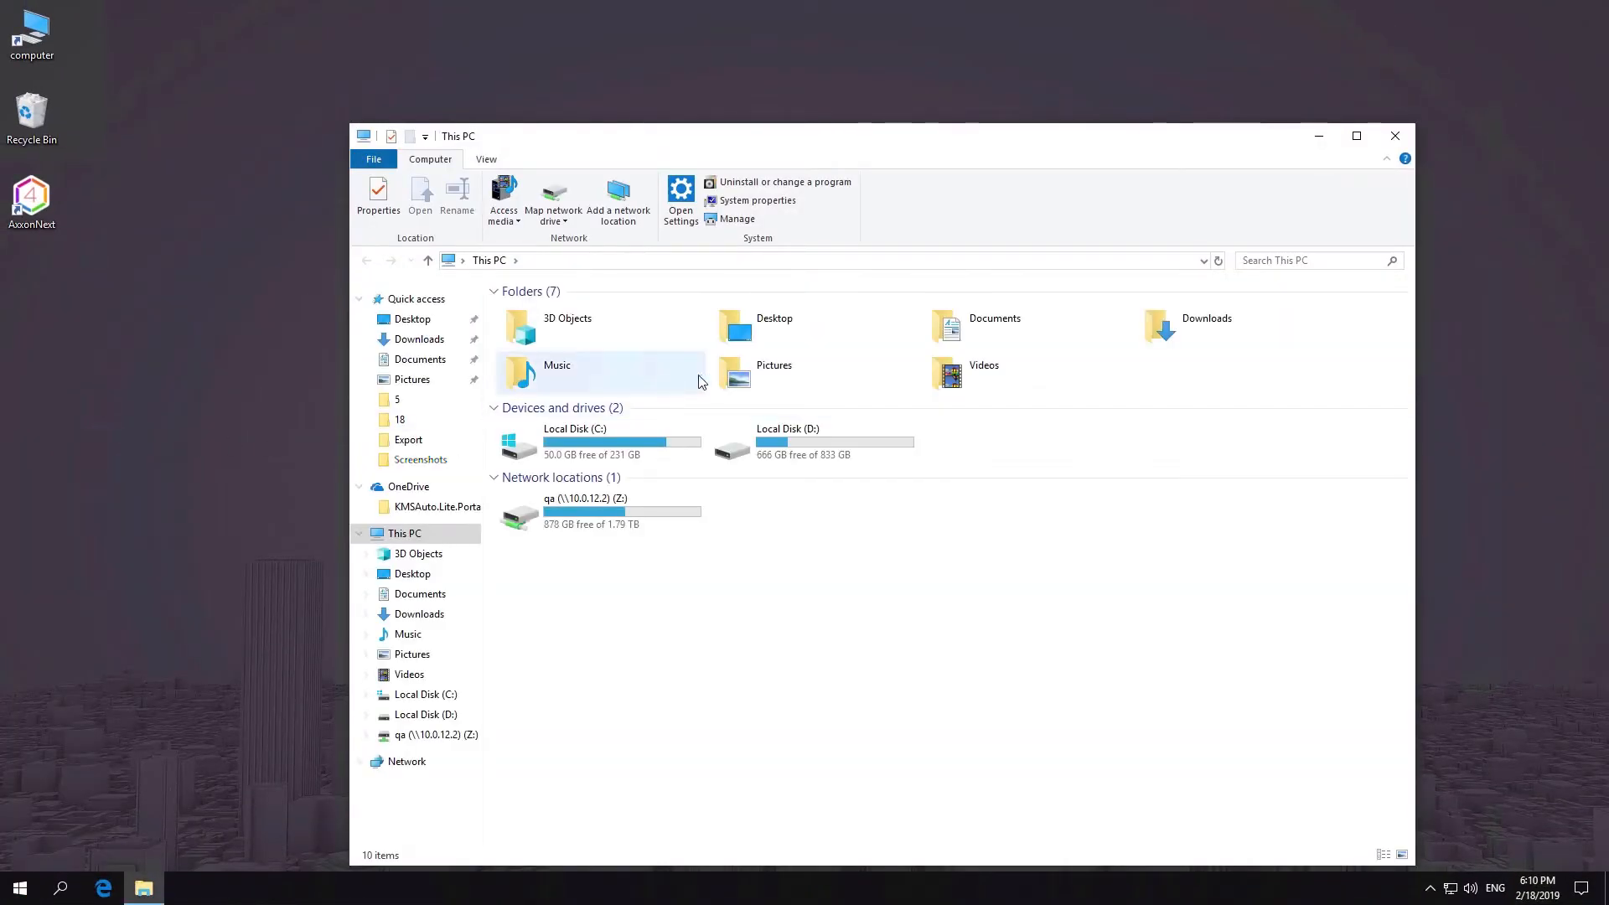
double_click(942, 328)
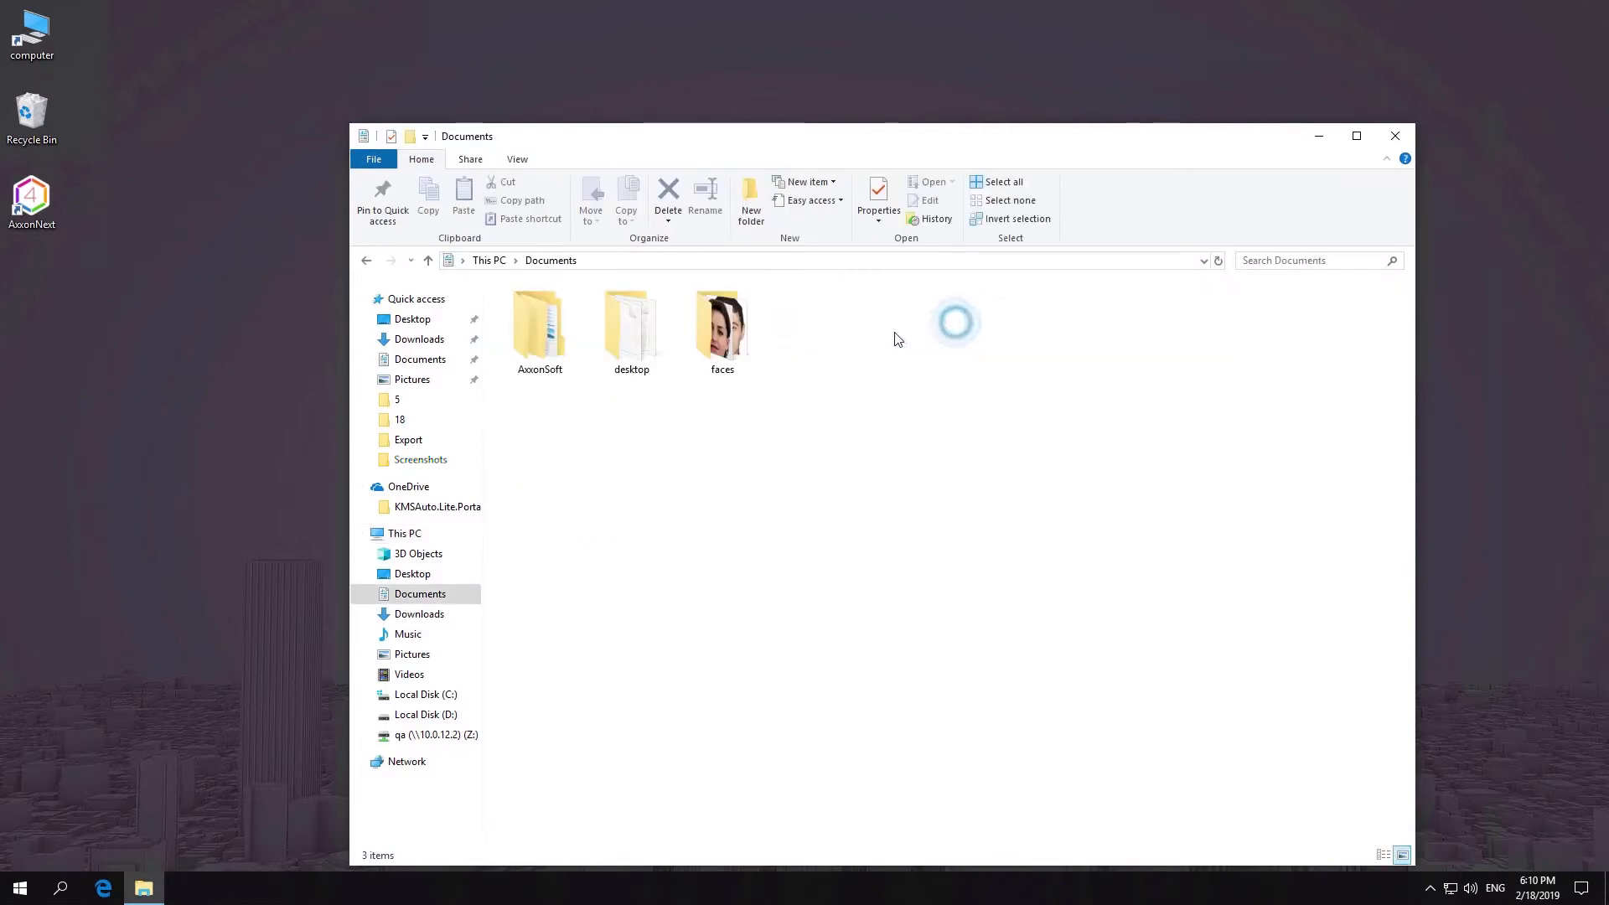
double_click(567, 377)
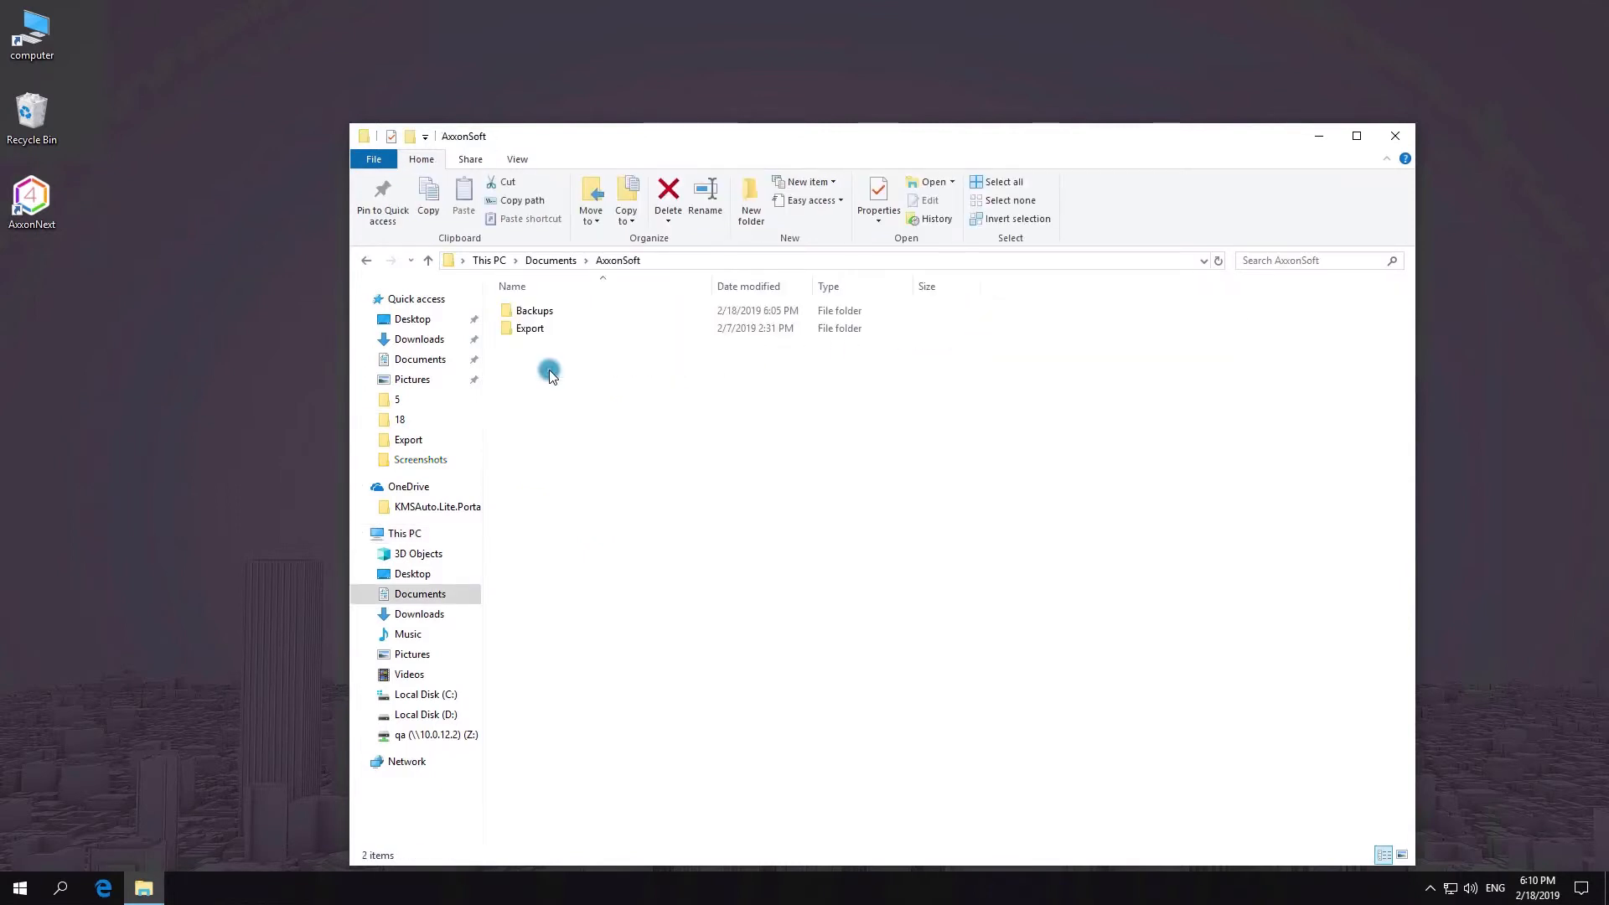
click(549, 315)
double_click(549, 315)
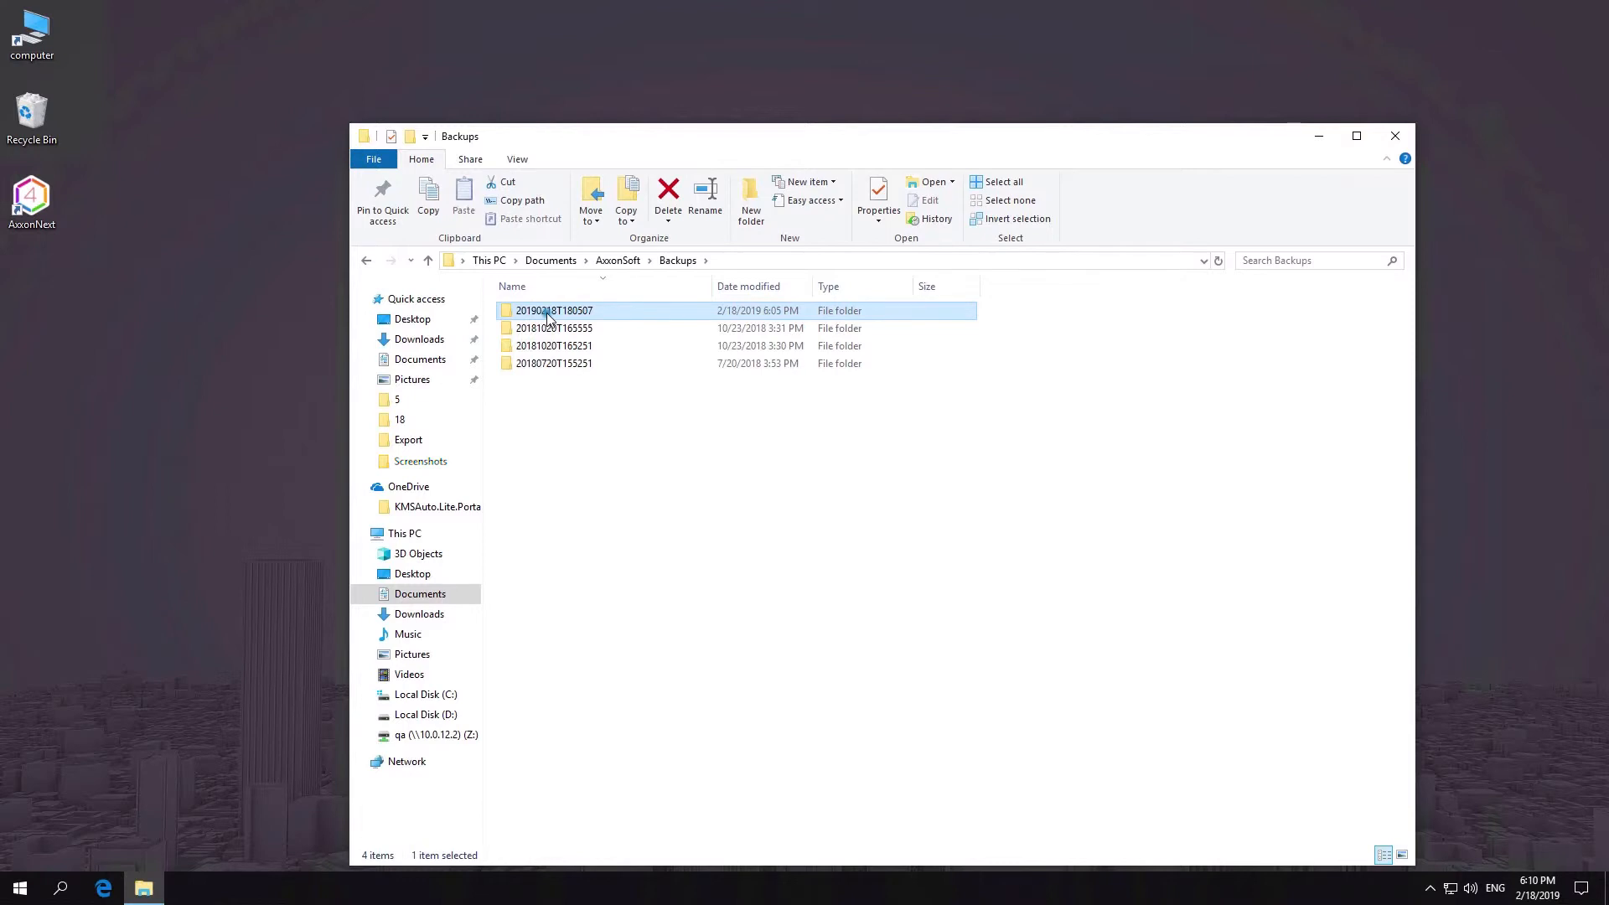
double_click(548, 315)
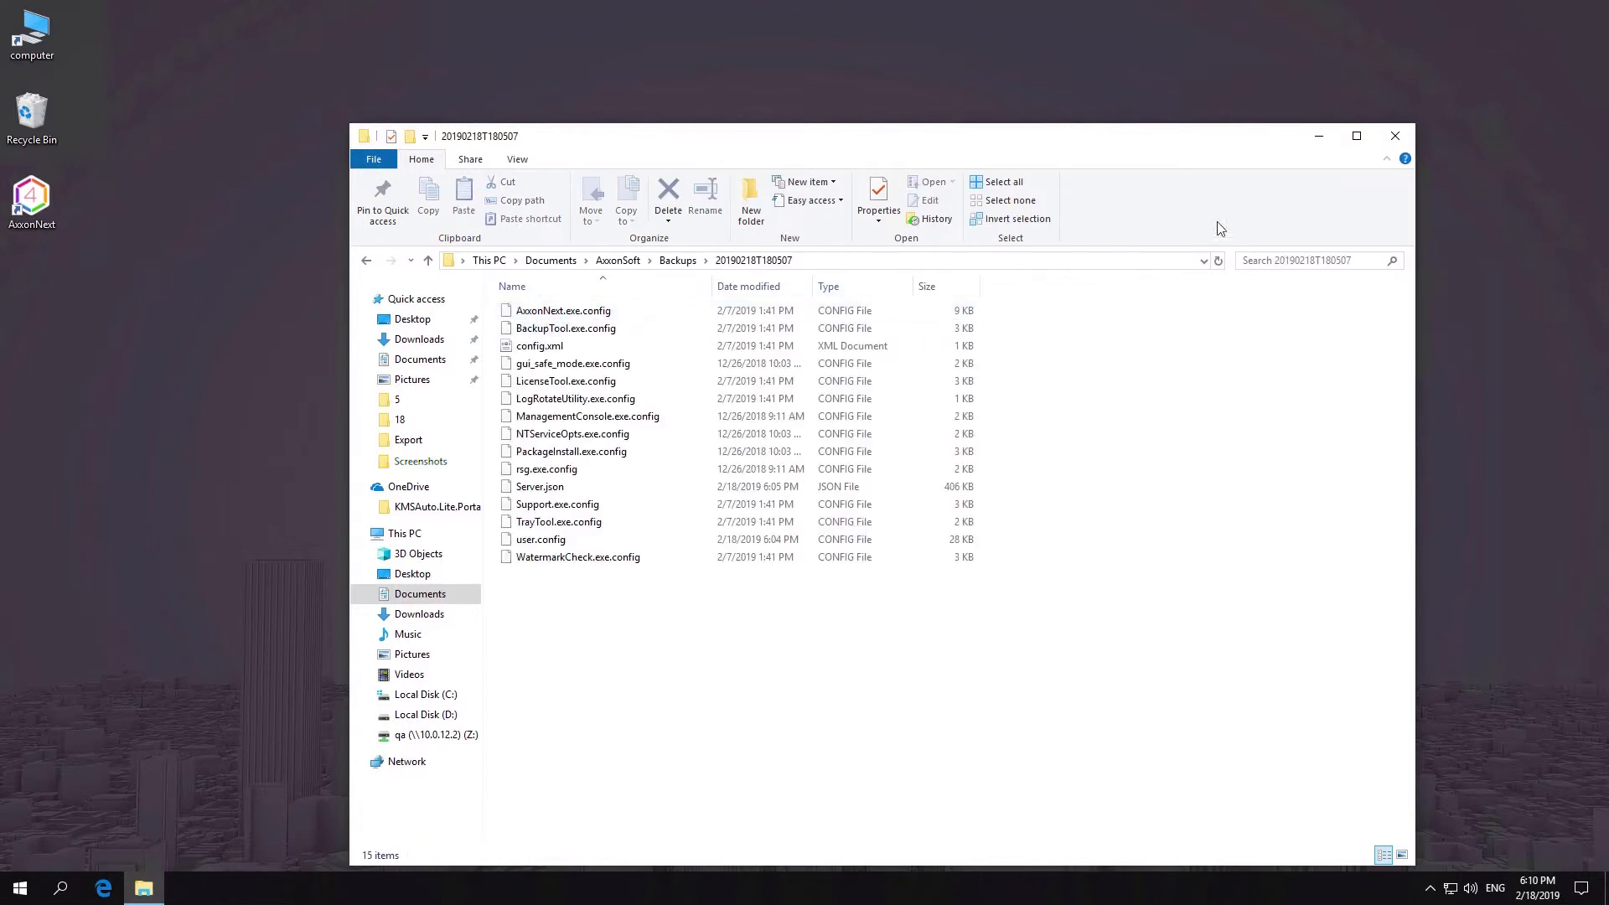
click(1394, 144)
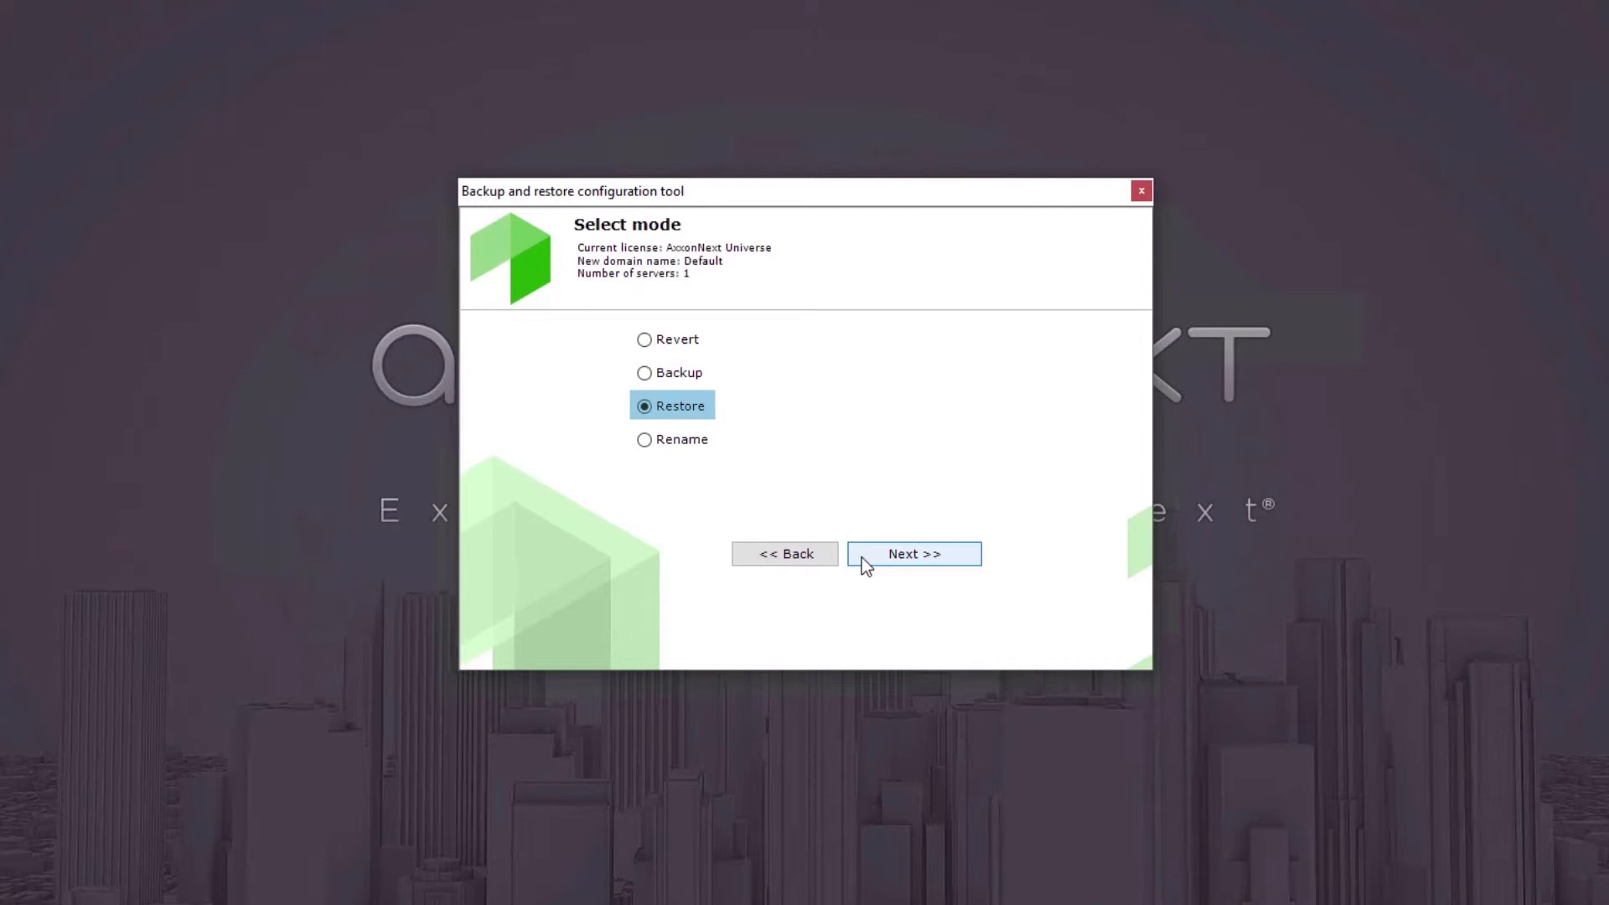
Restore the configuration of Server from the 20190218T180507 backup copy and finish the wizard.
click(861, 556)
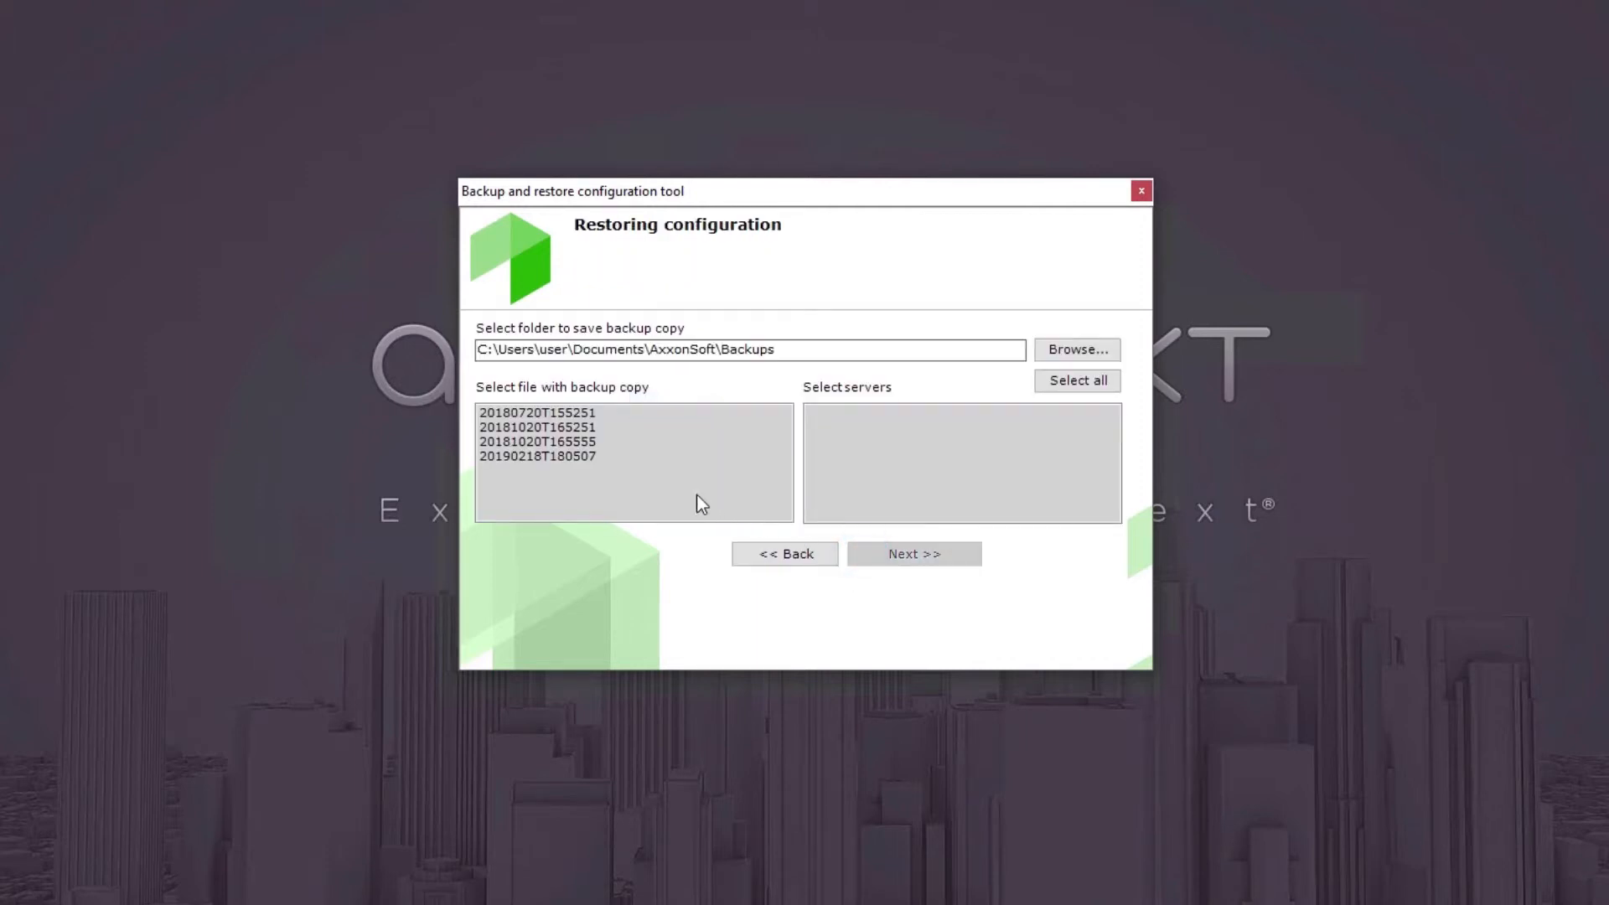
click(582, 461)
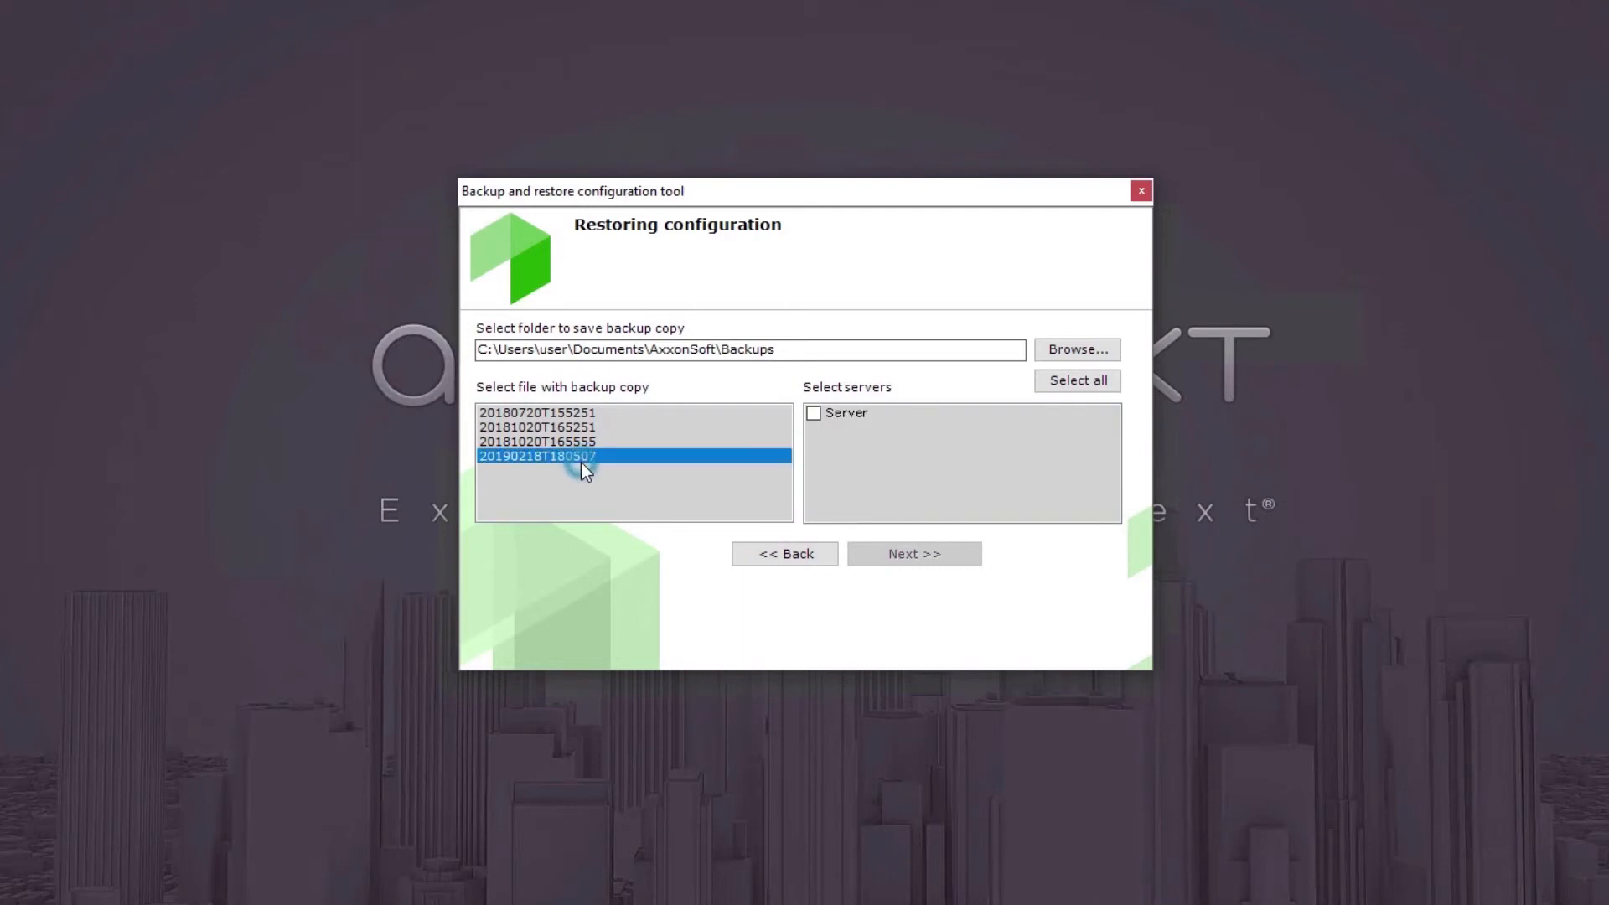
click(816, 414)
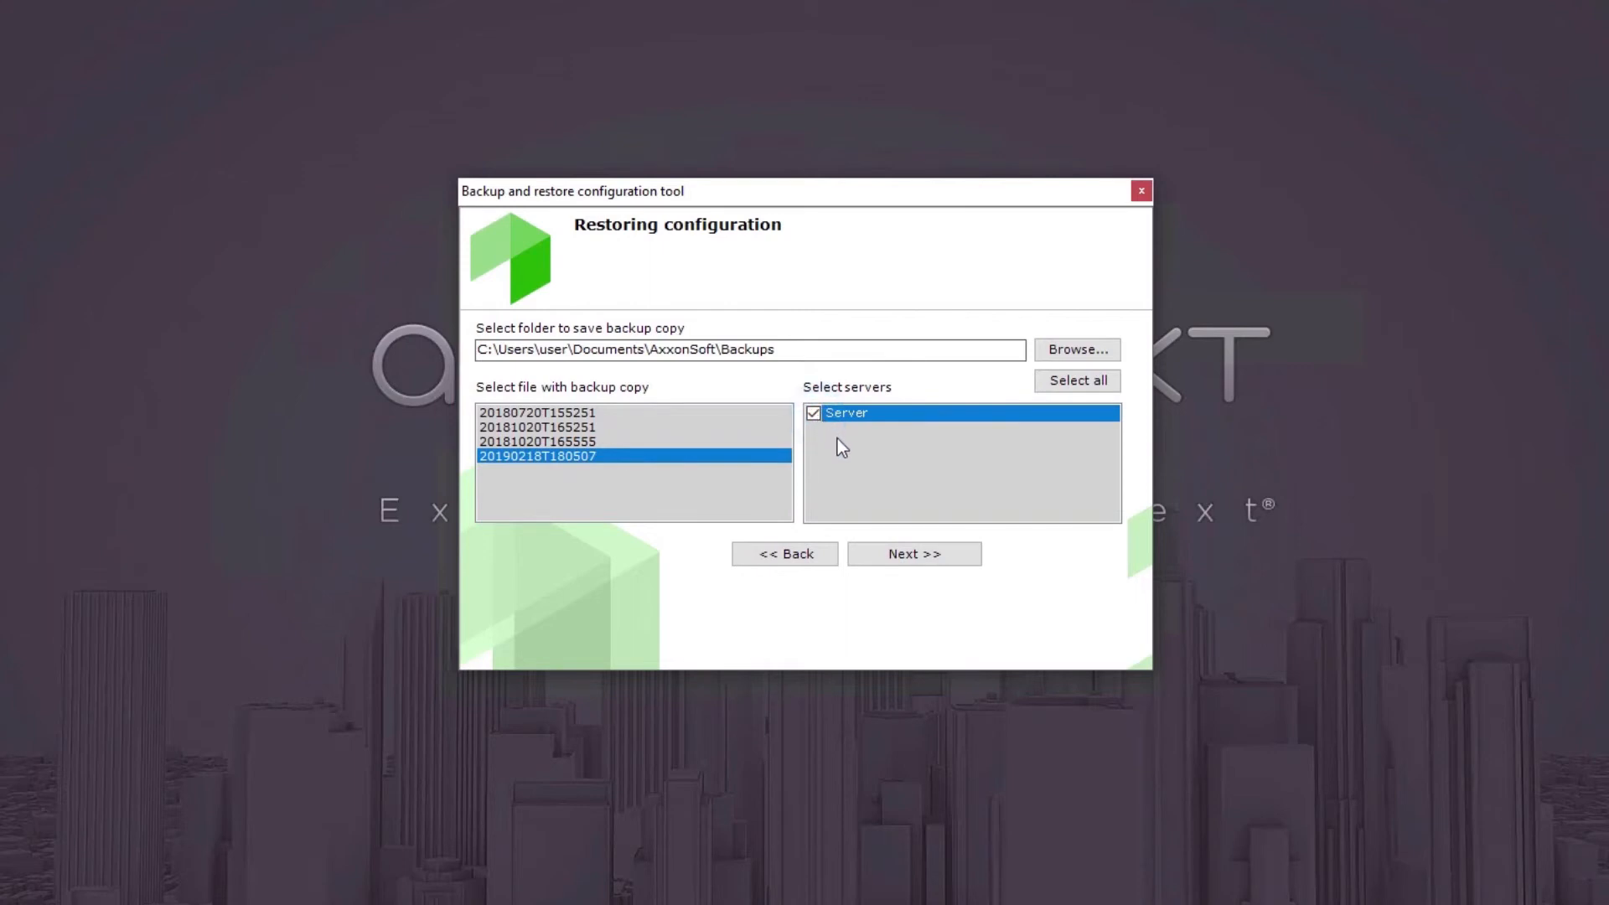
click(897, 557)
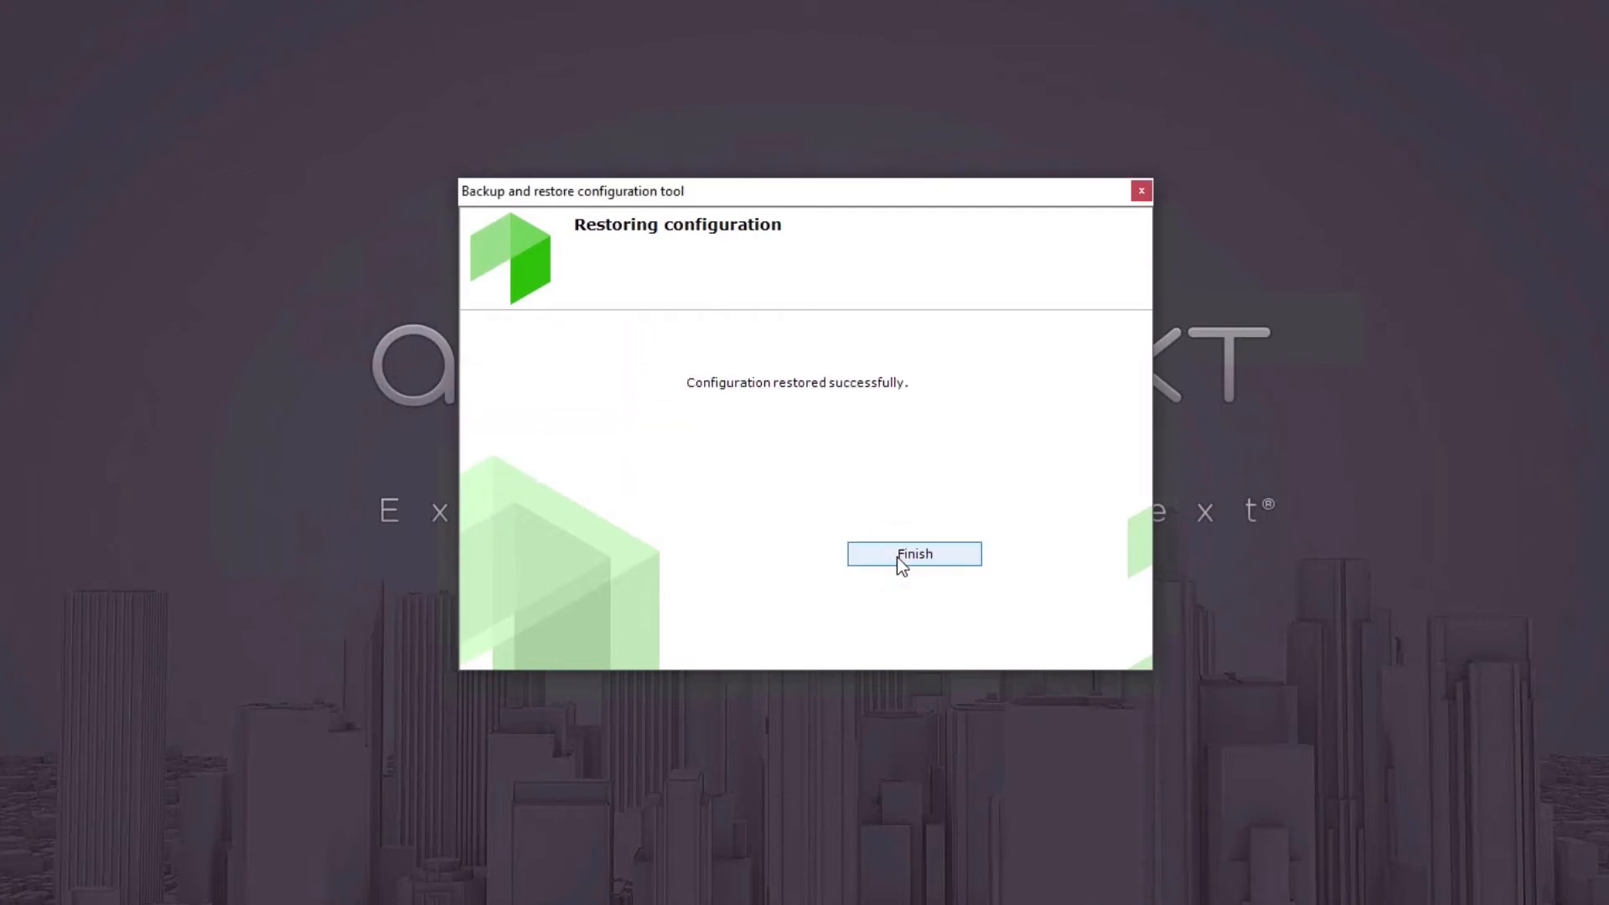
click(897, 555)
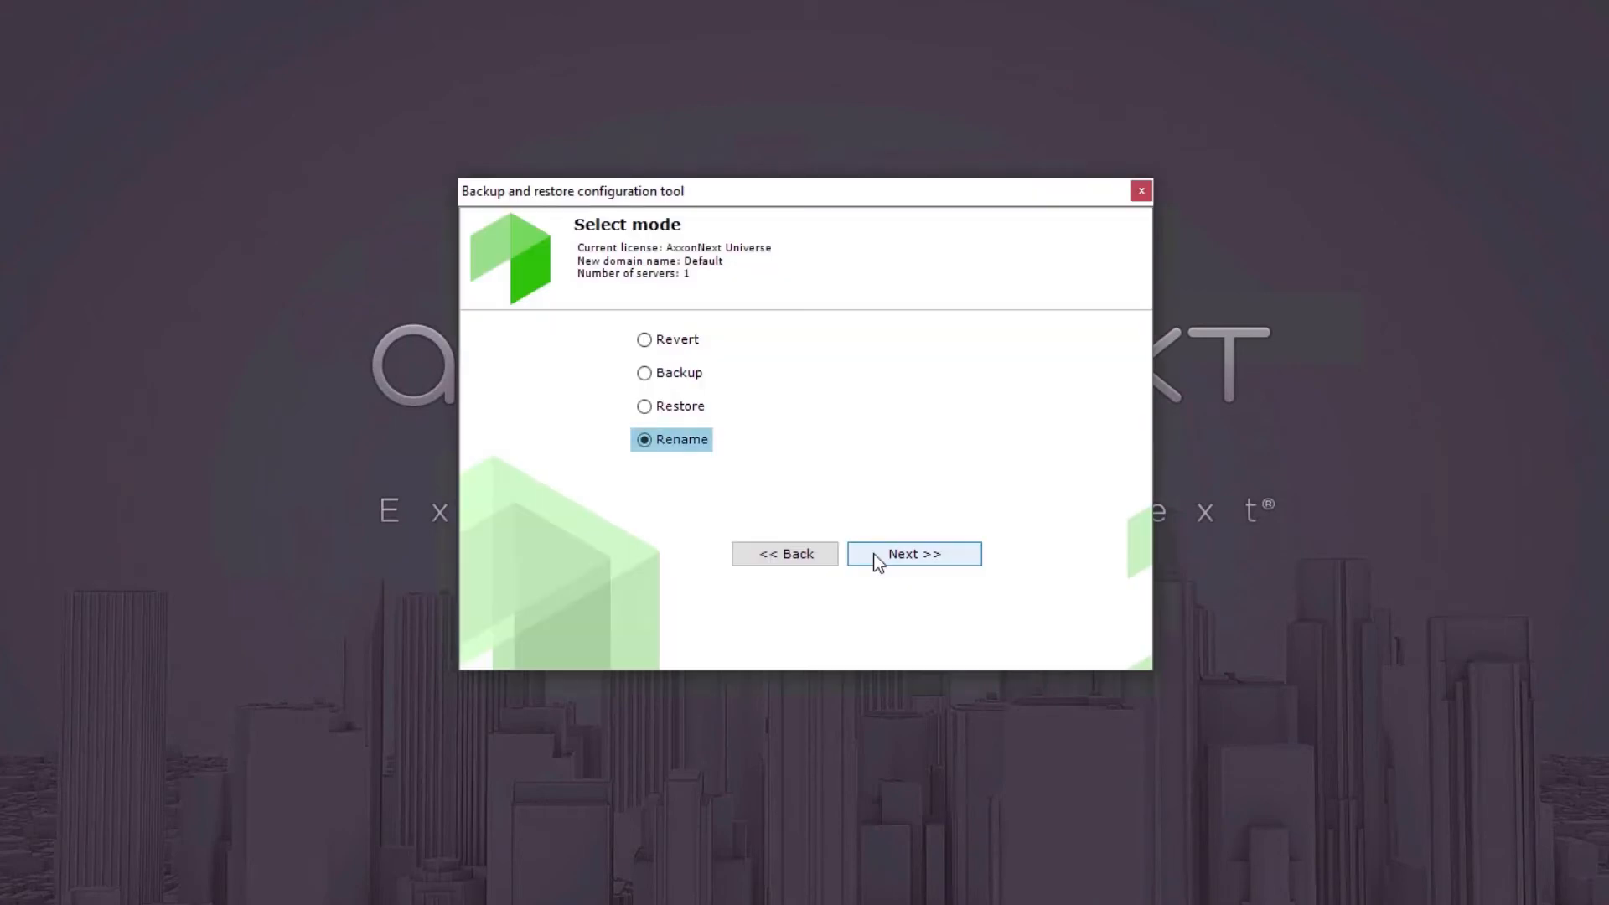
Rename the local server to AxxonNext and finish the wizard.
click(876, 561)
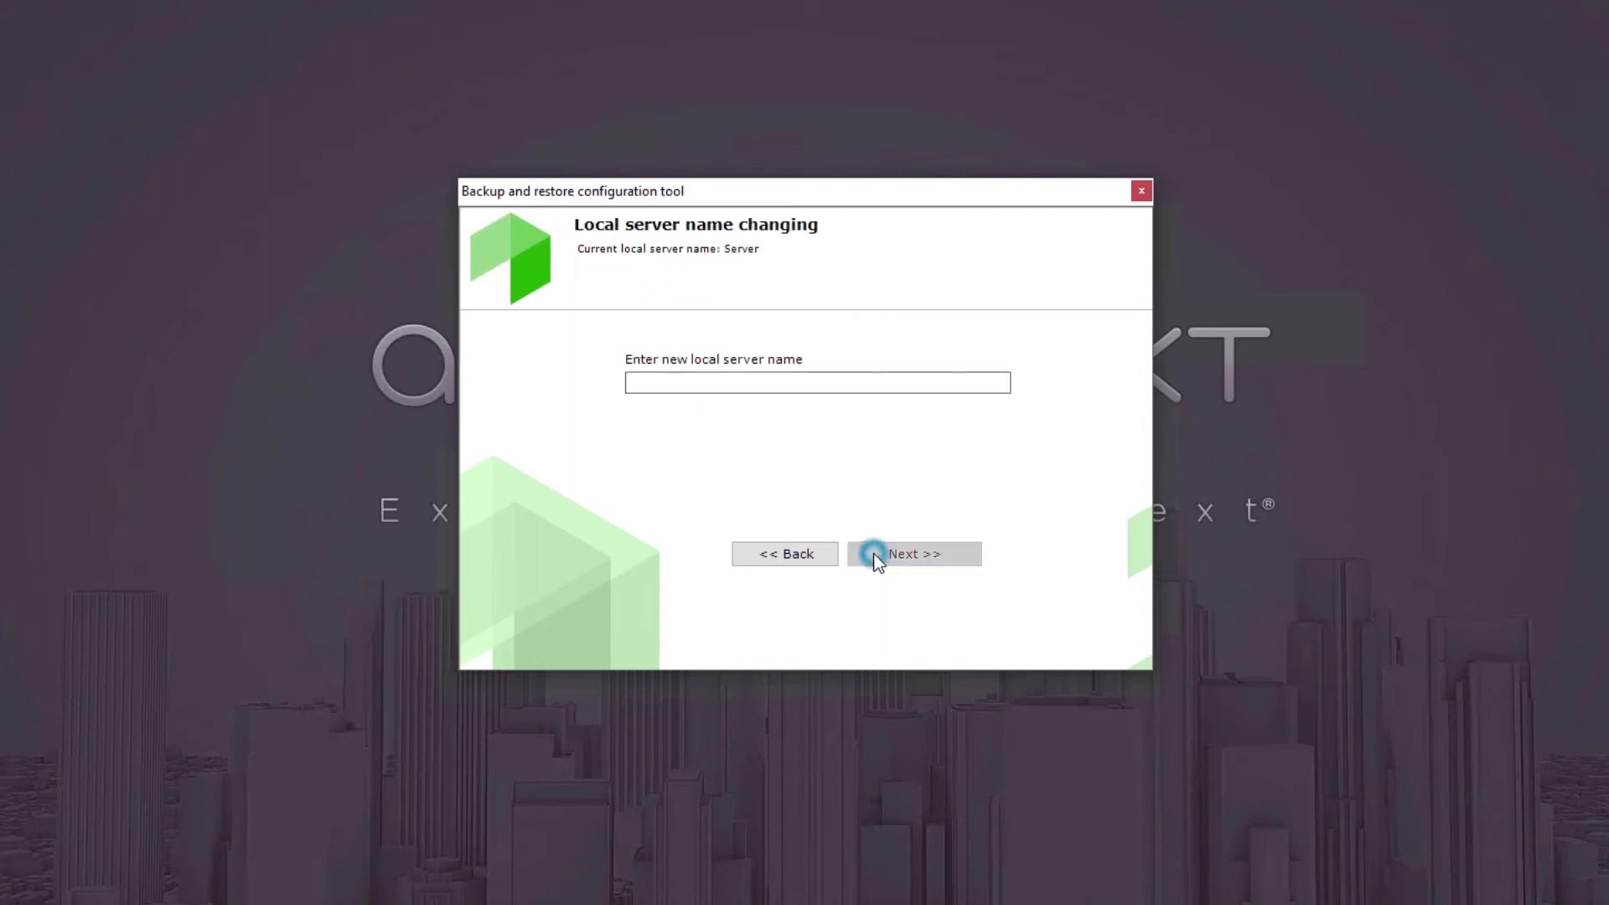
click(696, 388)
text(Ax)
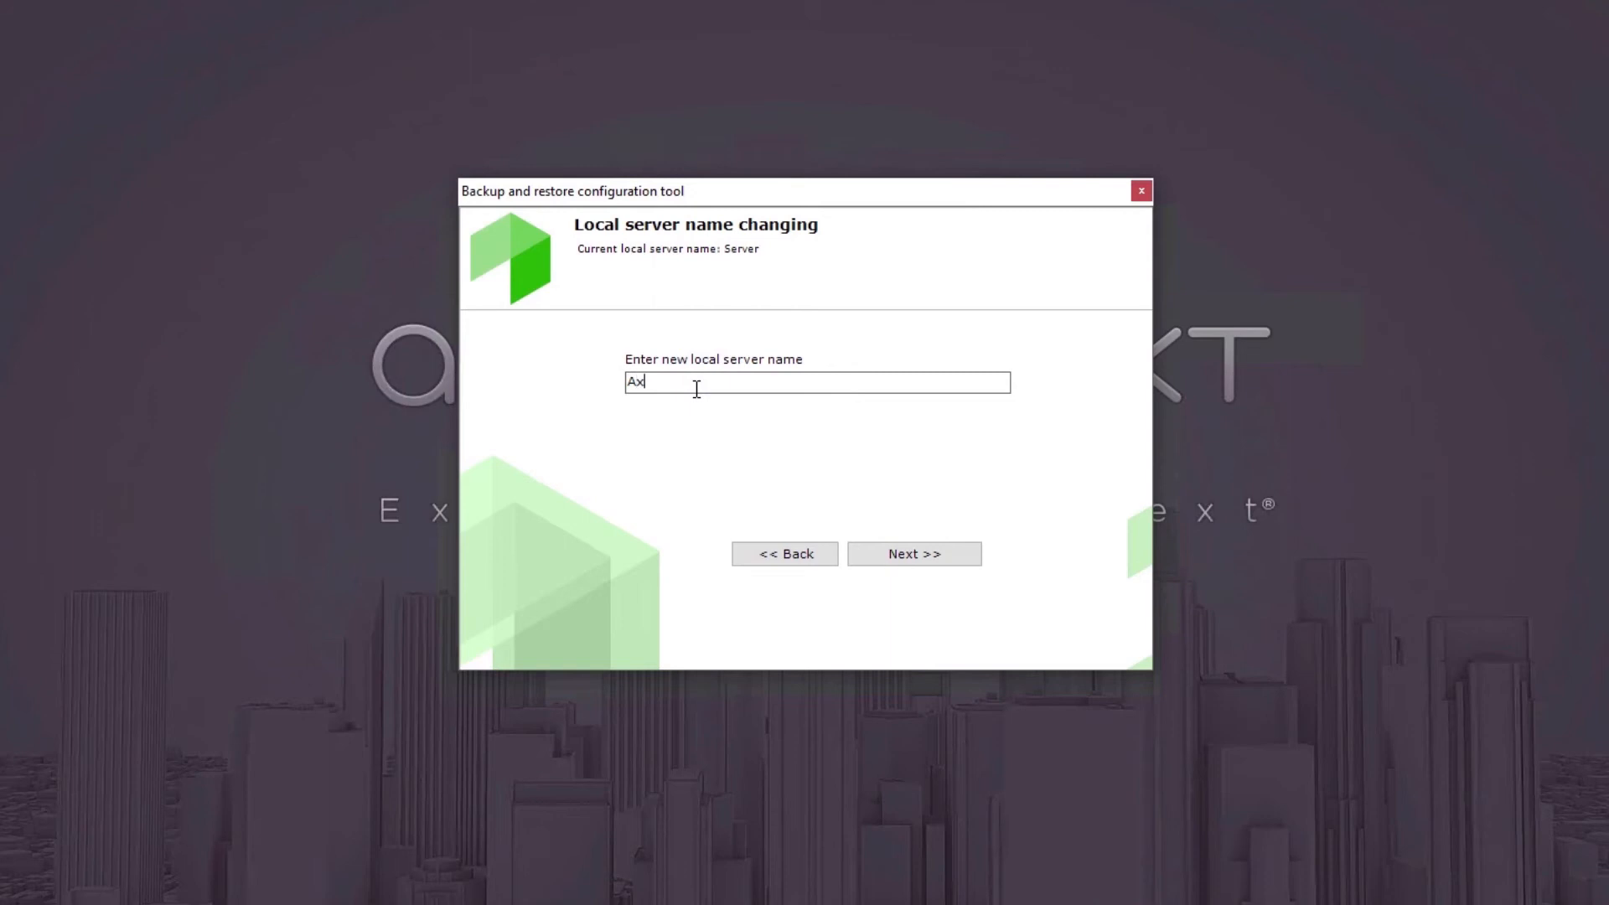
text(xonNext)
click(875, 553)
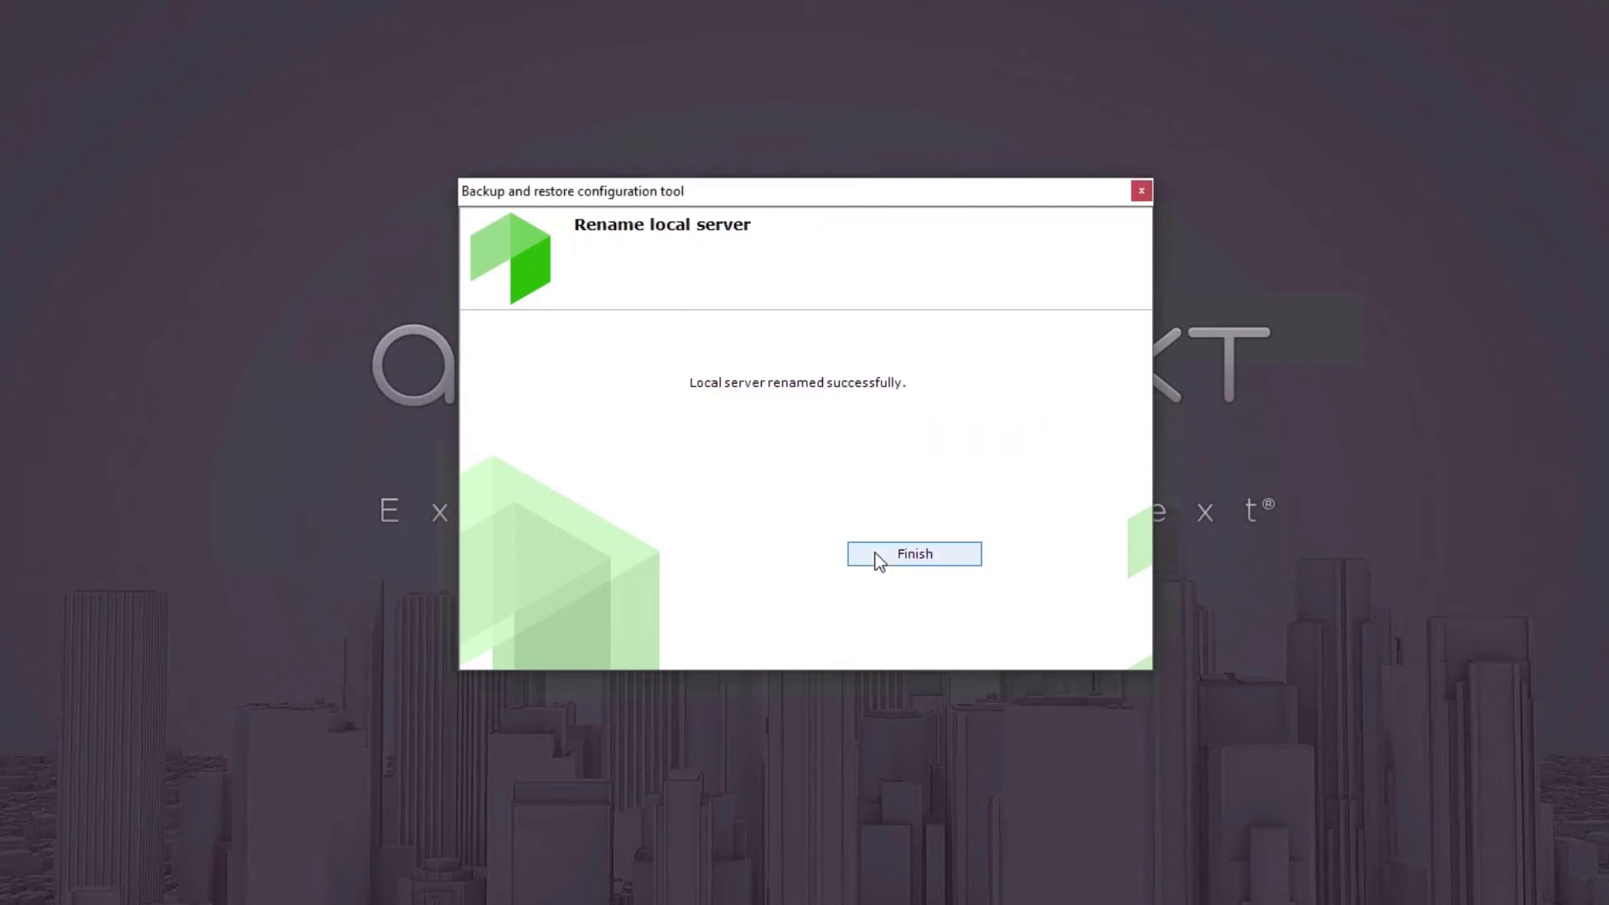
click(874, 553)
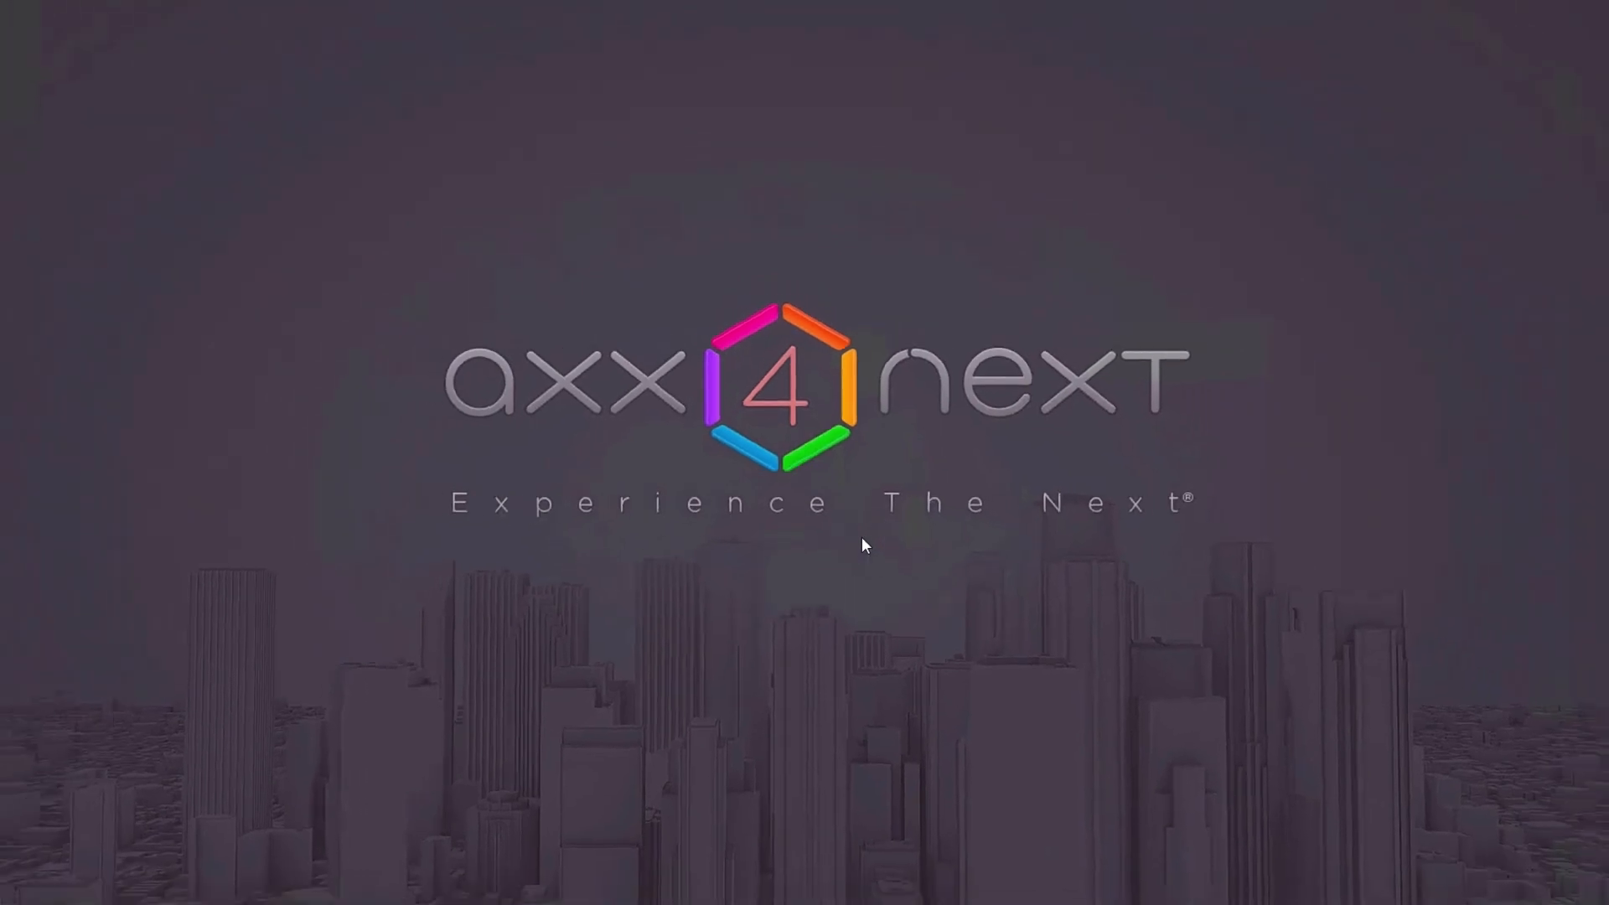